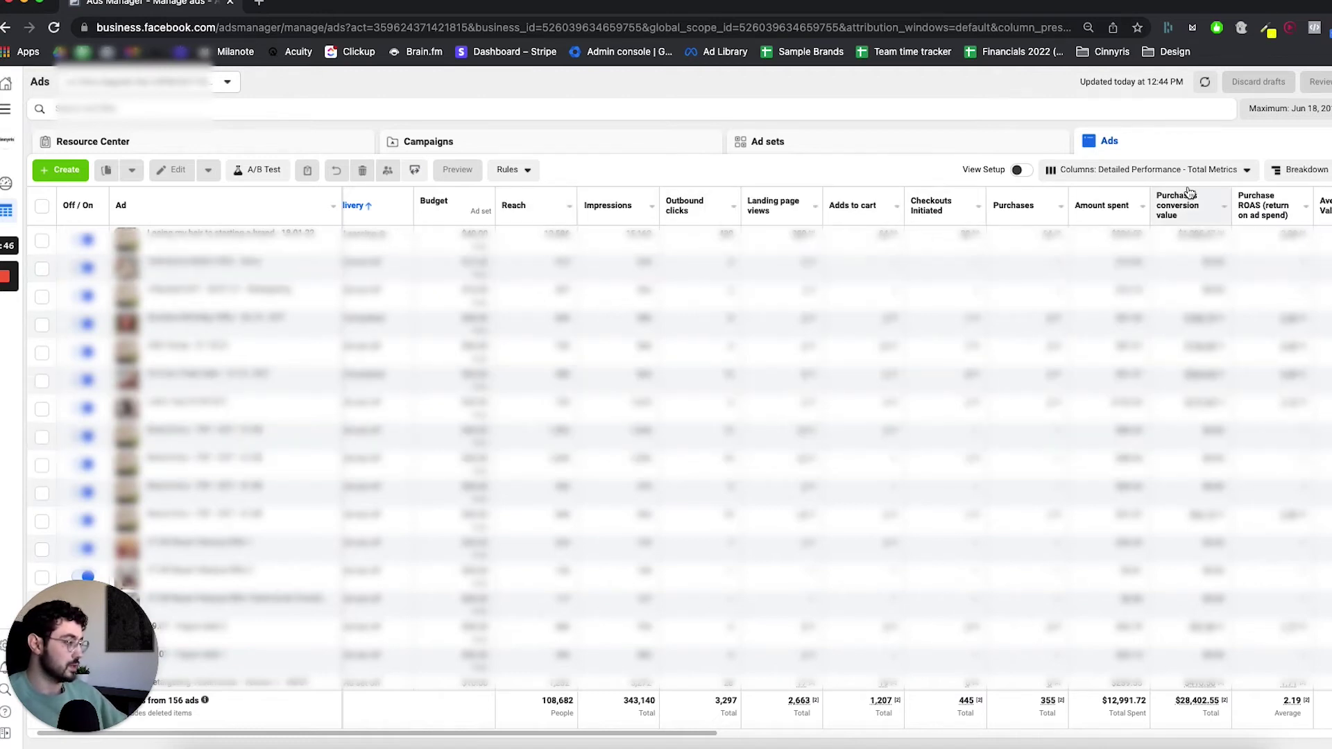
# Open the column customization for the ads table, look through the custom metrics and selected columns, and close it without changes
pyautogui.click(1117, 173)
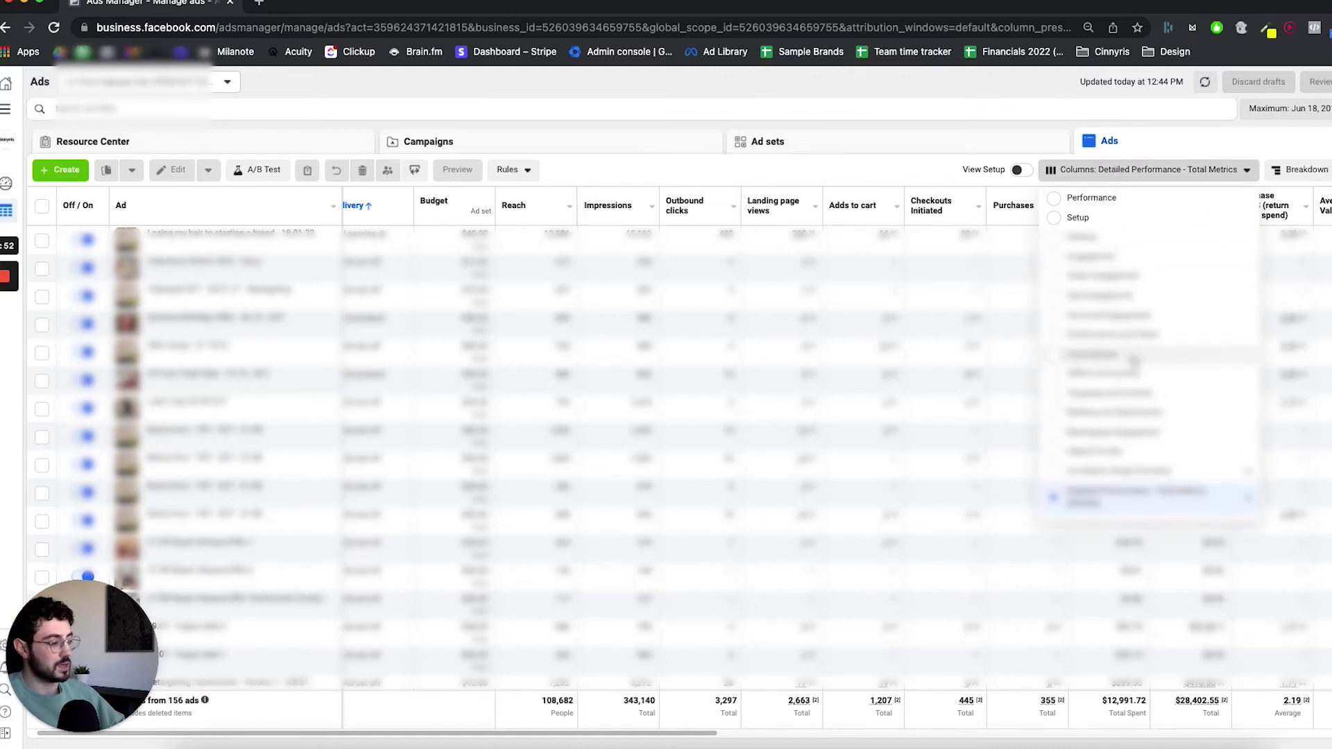
pyautogui.scroll(-2, 1167, 321)
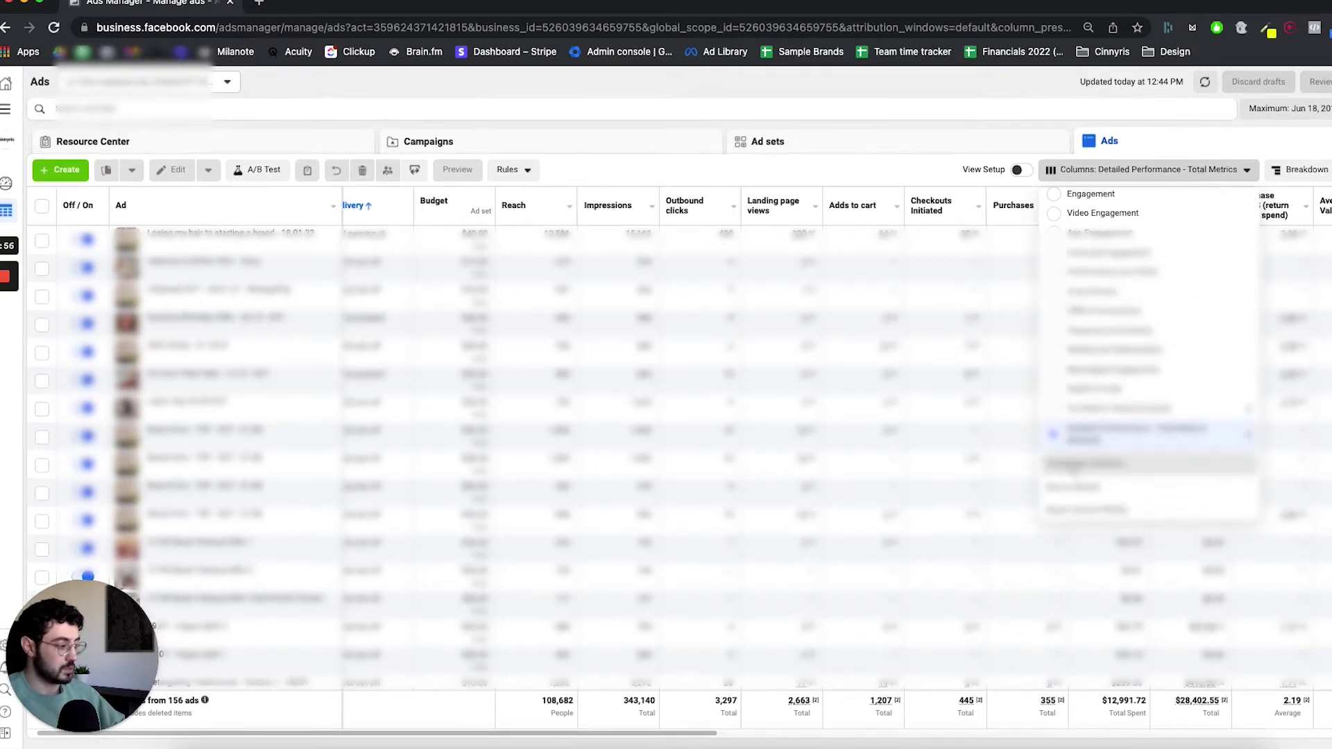
pyautogui.click(1077, 465)
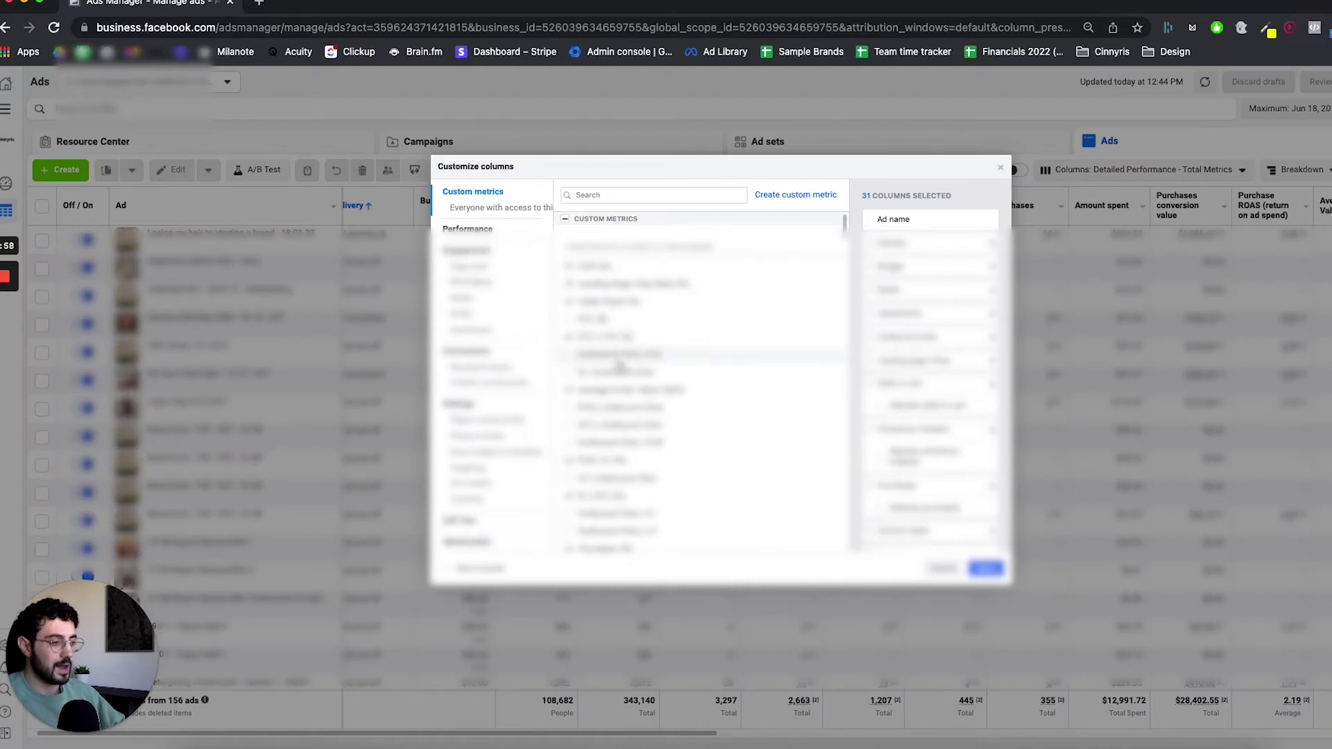
pyautogui.scroll(-1, 700, 291)
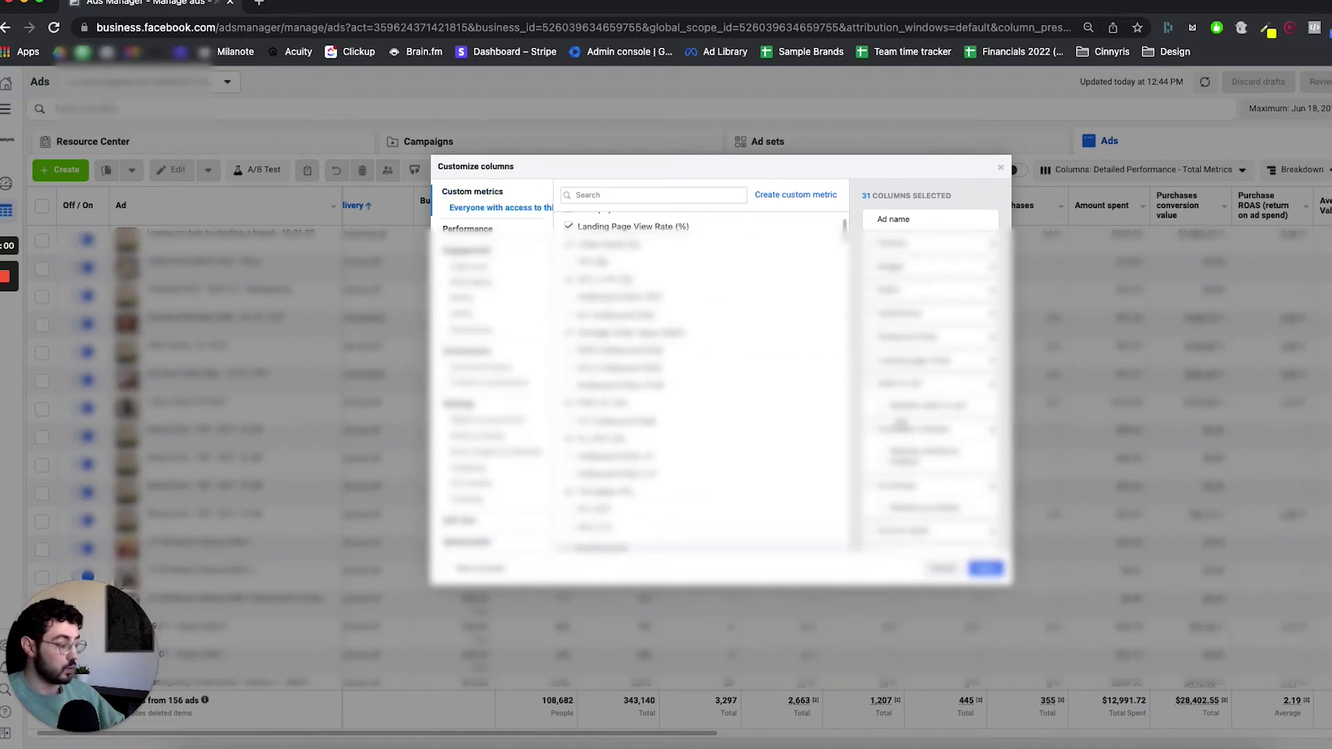
pyautogui.scroll(-5, 881, 305)
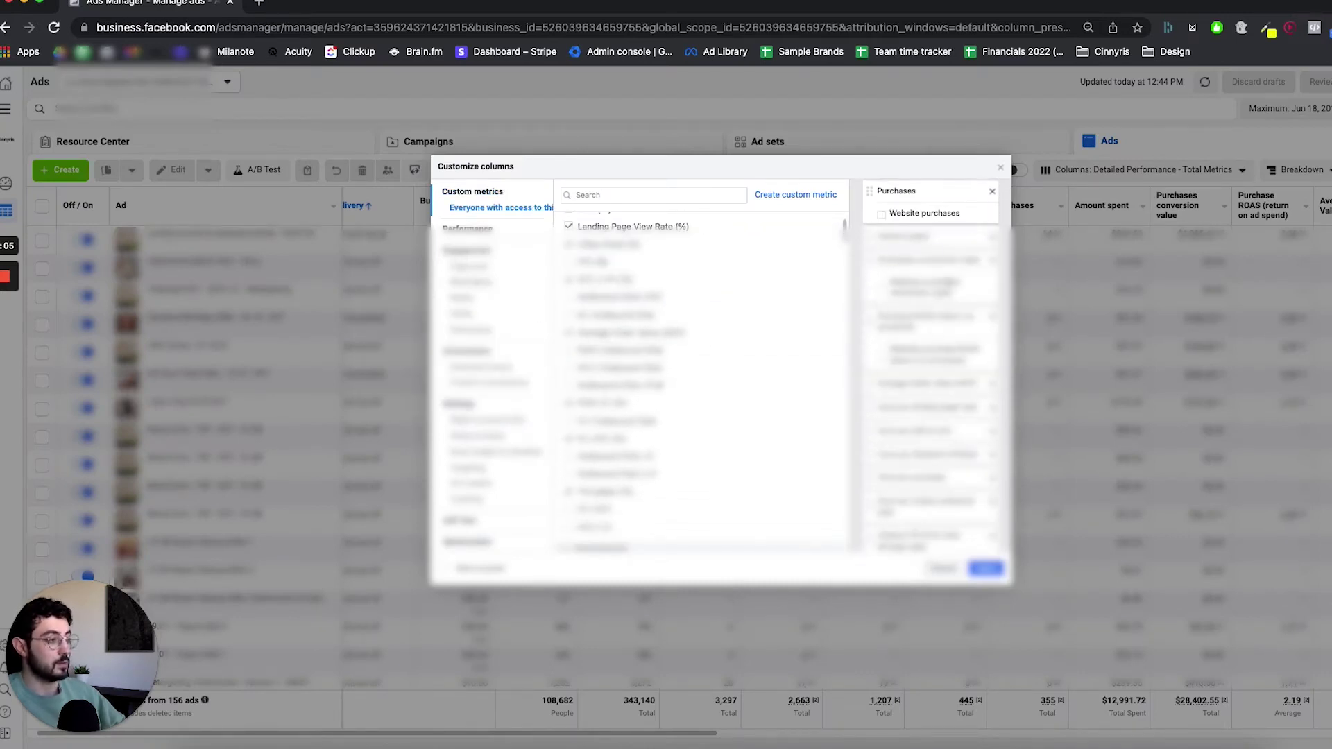
pyautogui.click(1000, 167)
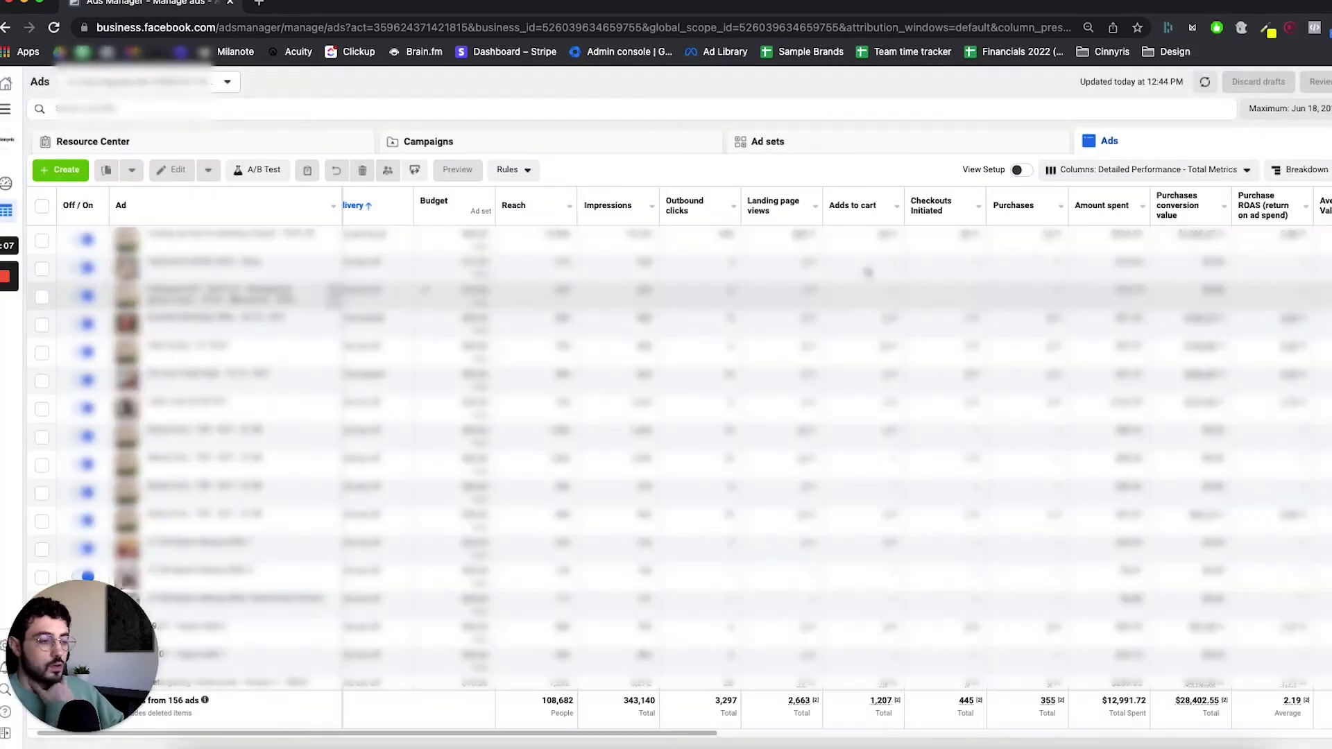
# Examine the budget, reach, impressions, outbound clicks and landing page views columns in the ads table, reading their metric definitions
pyautogui.hscroll(-1, 516, 305)
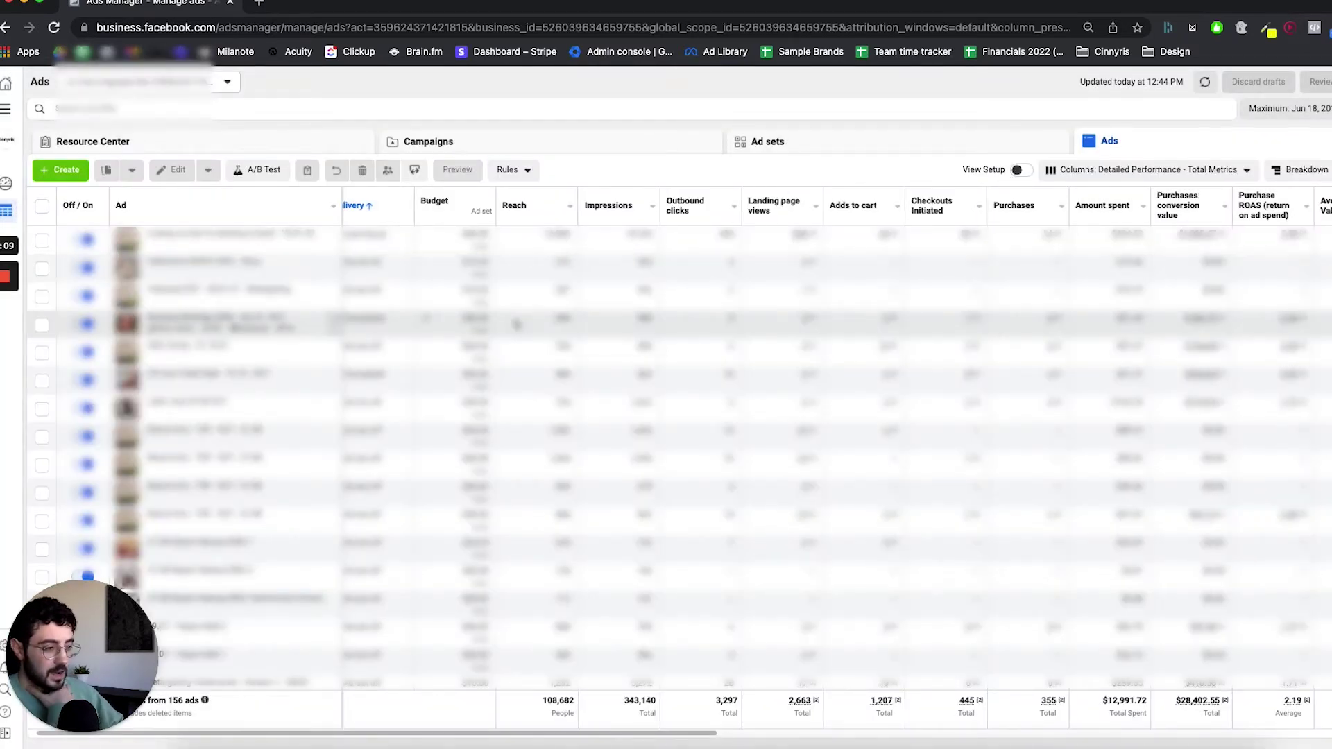
pyautogui.scroll(-1, 517, 323)
pyautogui.scroll(1, 516, 324)
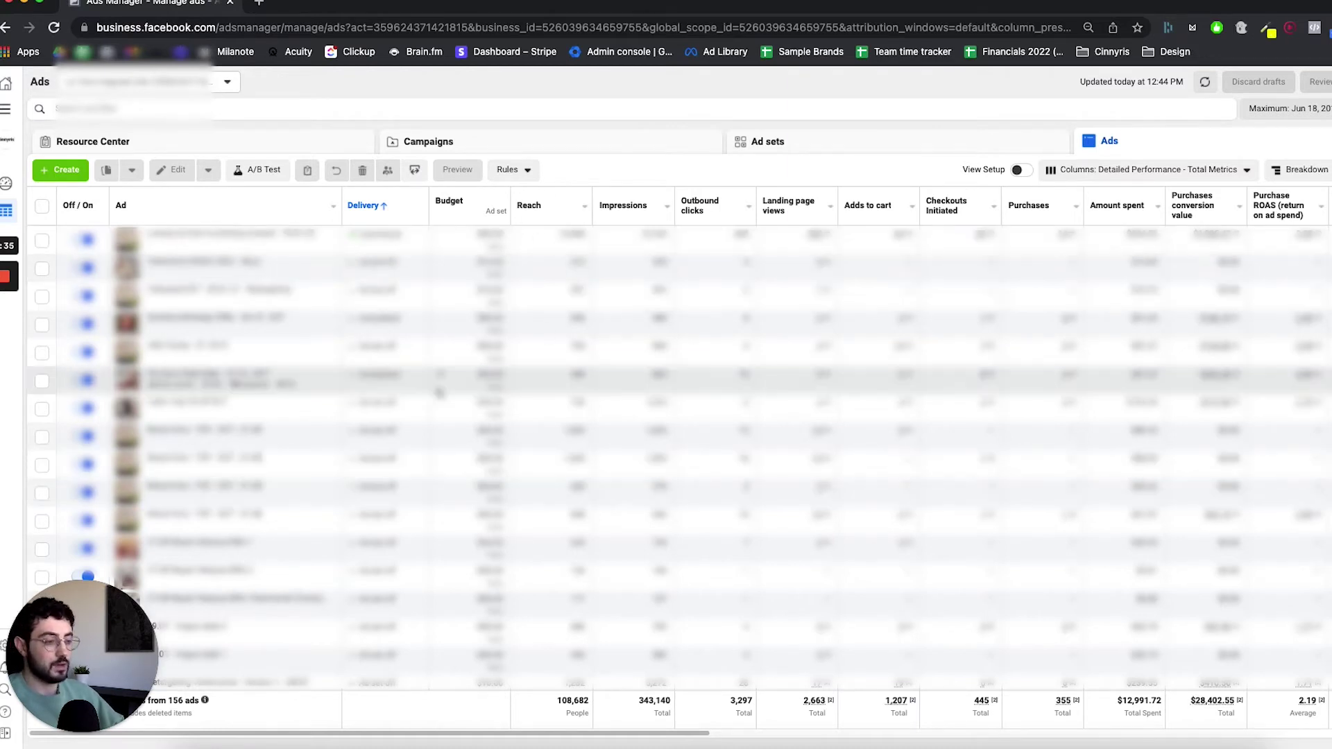
pyautogui.hscroll(2, 454, 274)
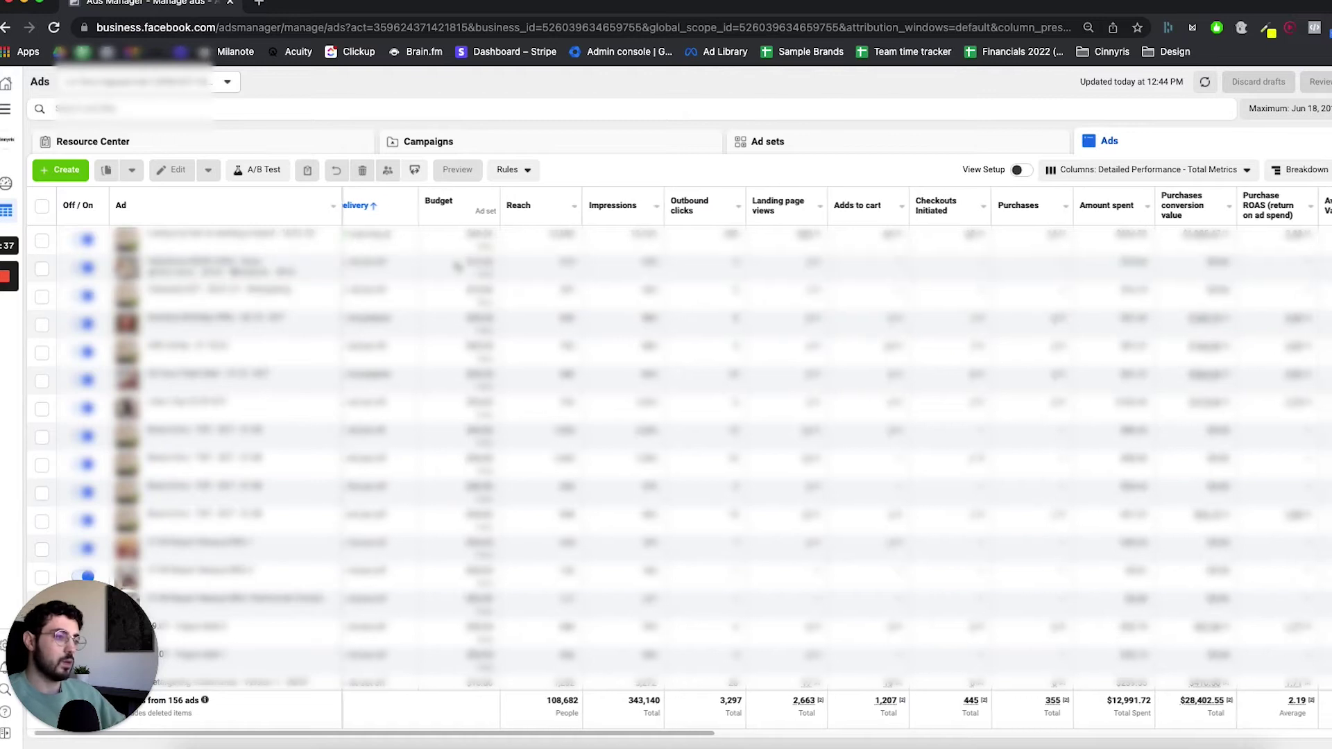
pyautogui.hscroll(1, 455, 267)
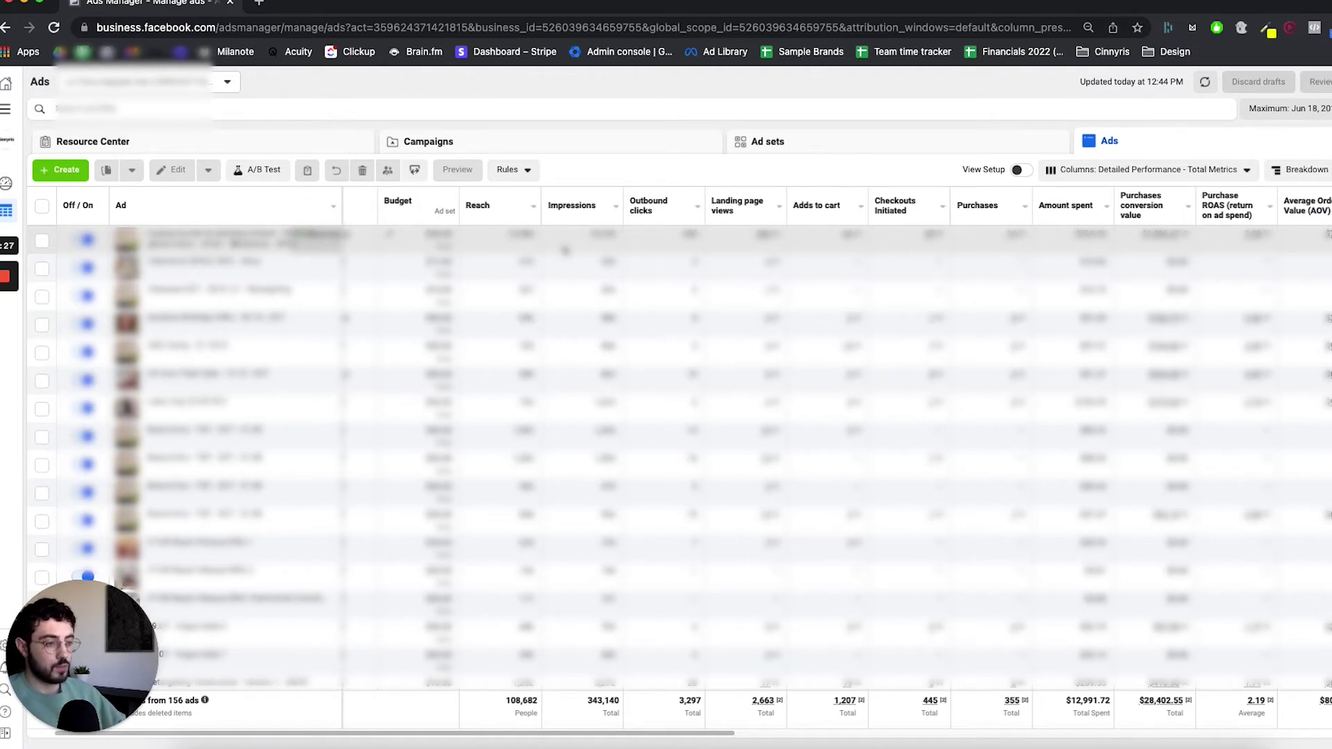
pyautogui.moveTo(478, 206)
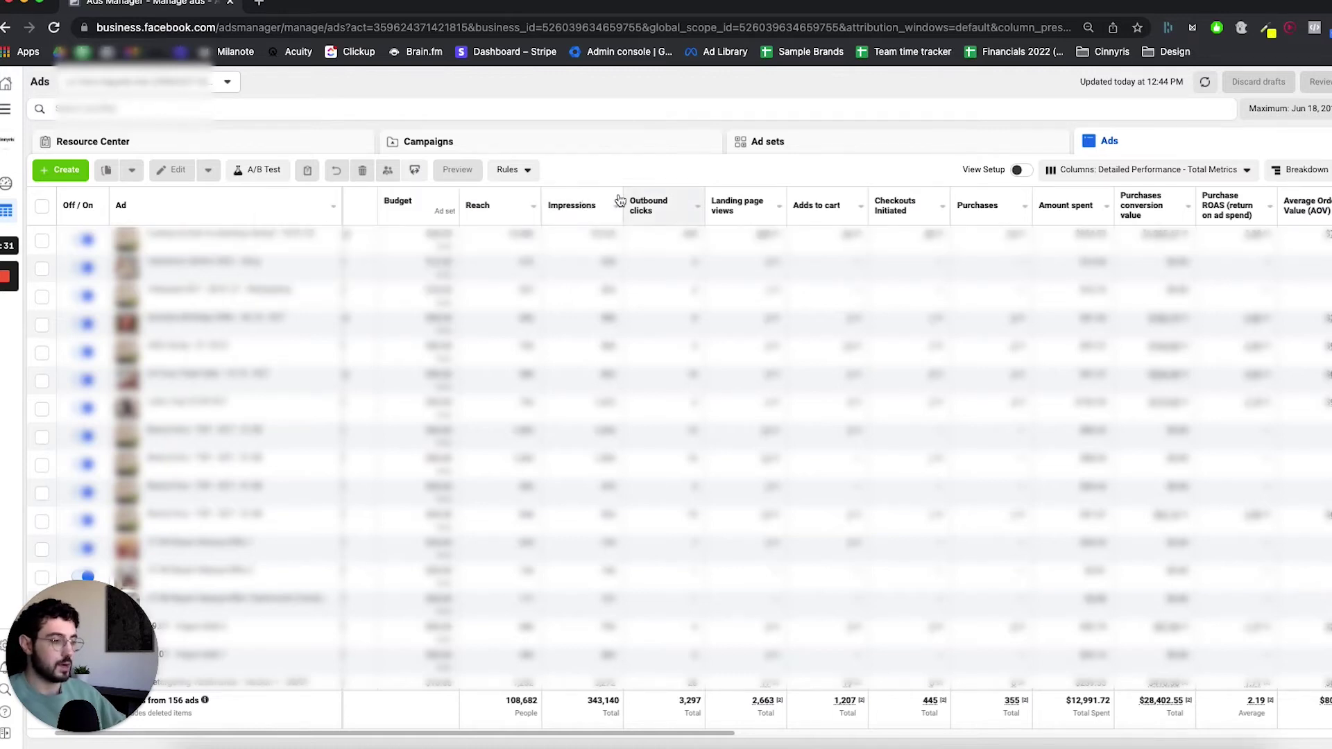
pyautogui.moveTo(579, 210)
pyautogui.moveTo(388, 226); pyautogui.dragTo(498, 226)
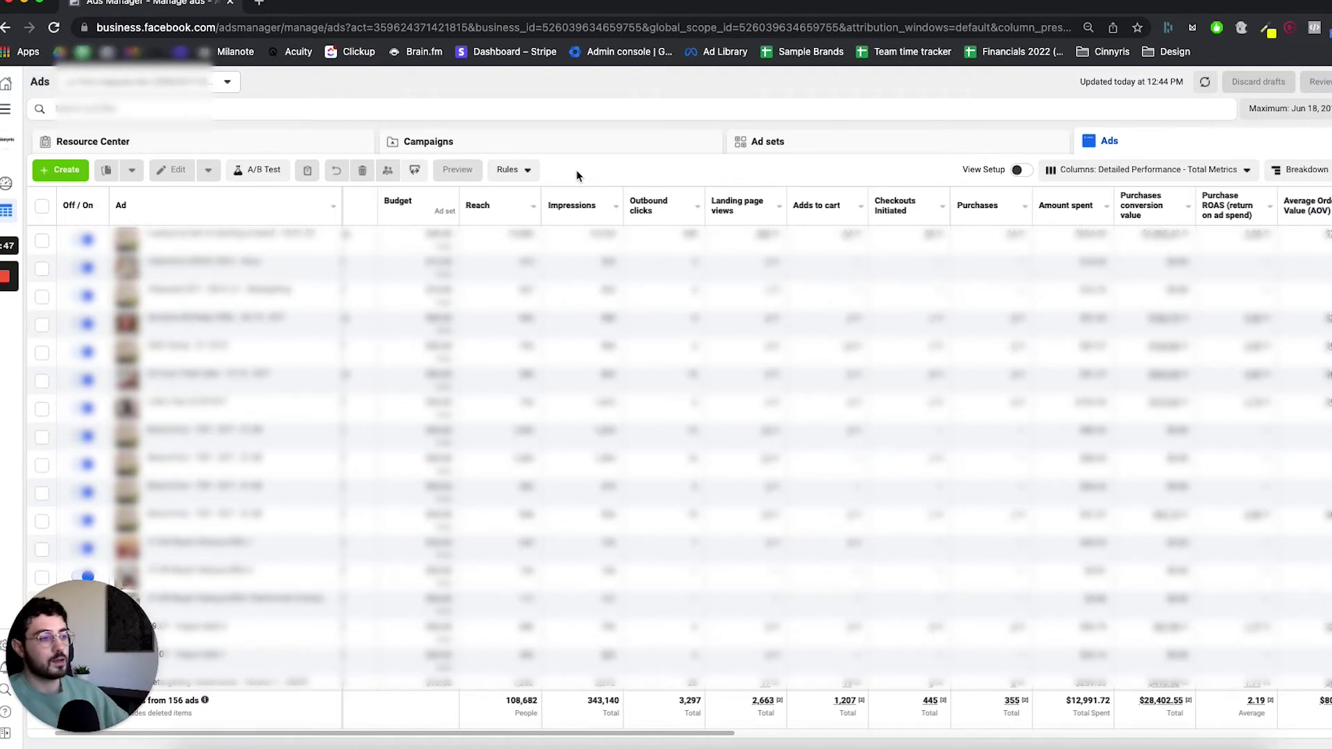
pyautogui.moveTo(639, 201)
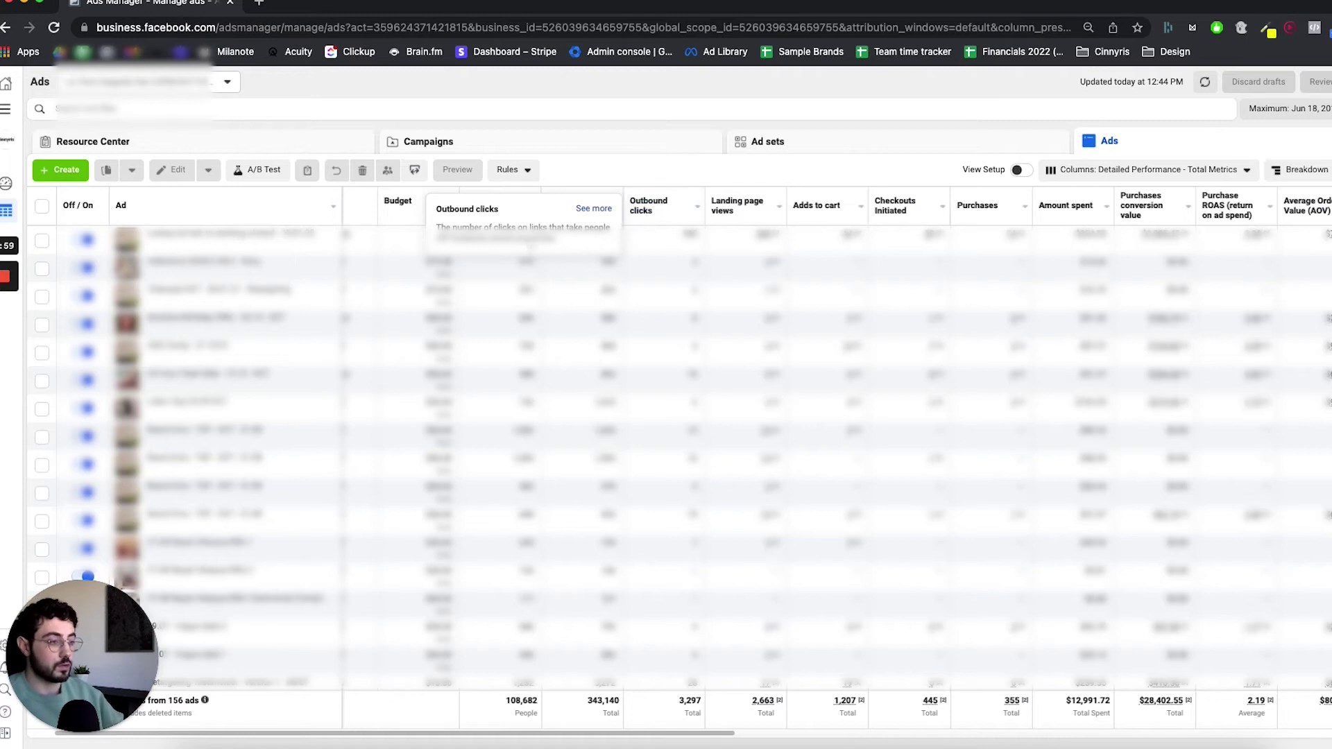
pyautogui.moveTo(486, 225); pyautogui.dragTo(586, 246)
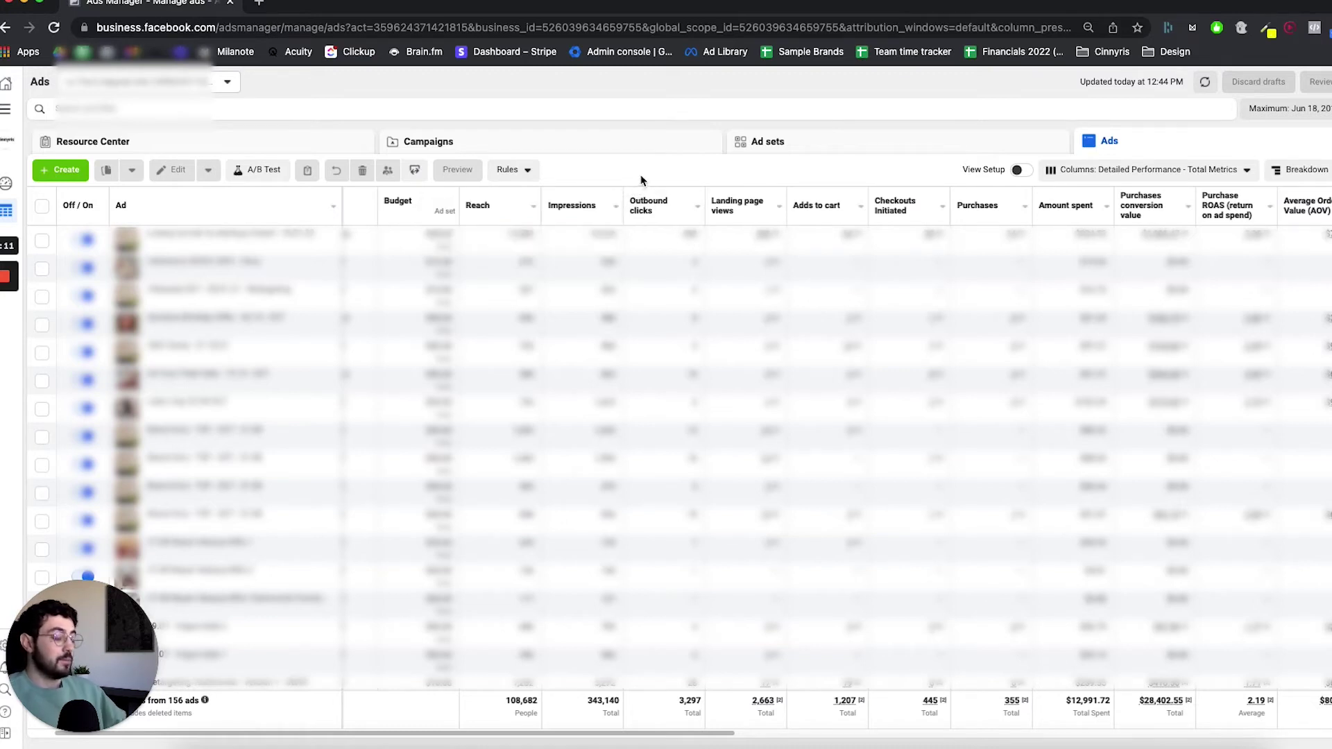
pyautogui.hscroll(1, 680, 208)
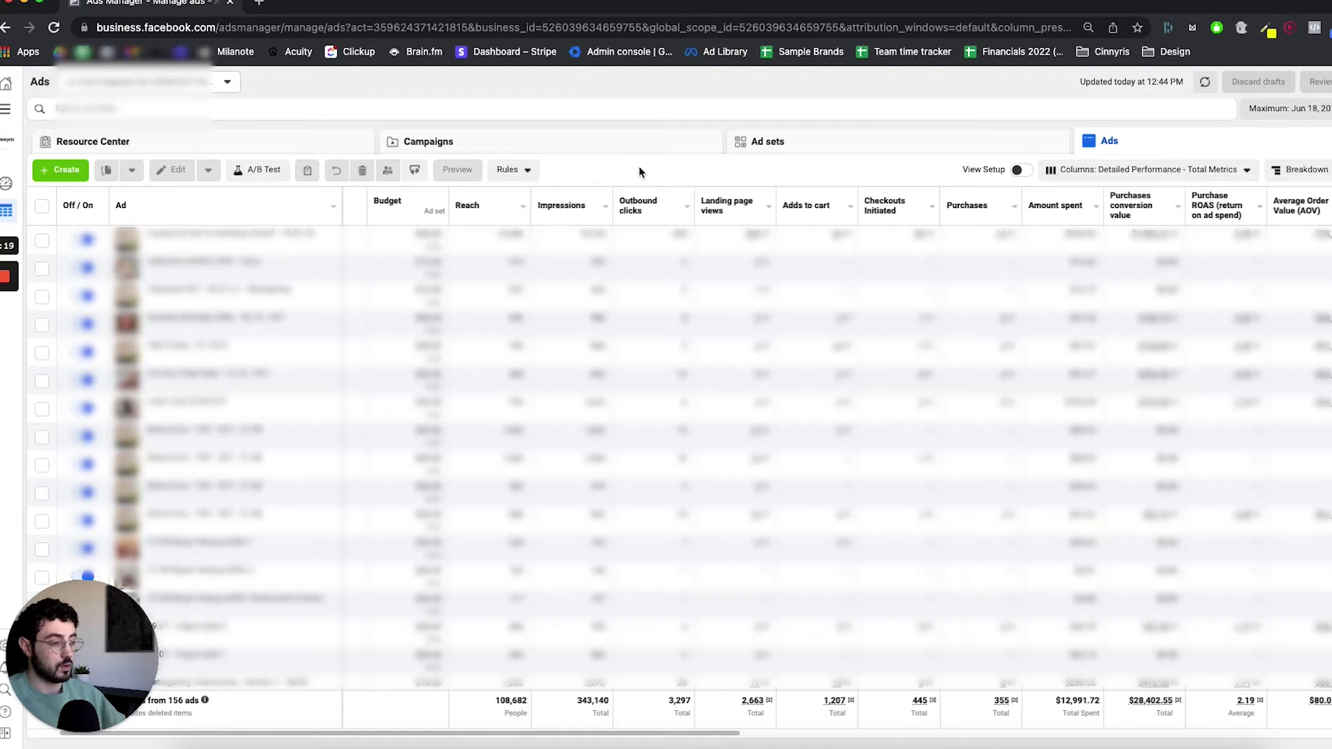
pyautogui.moveTo(720, 204)
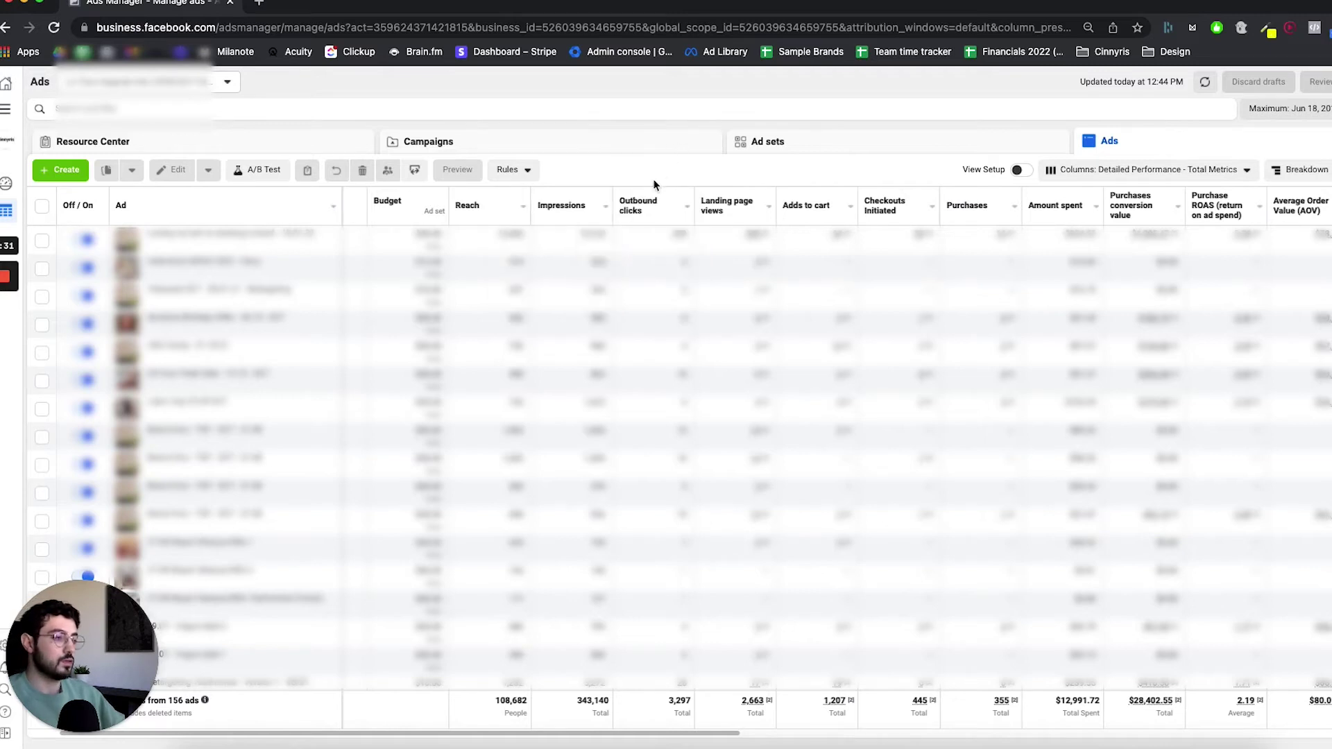
pyautogui.moveTo(666, 199)
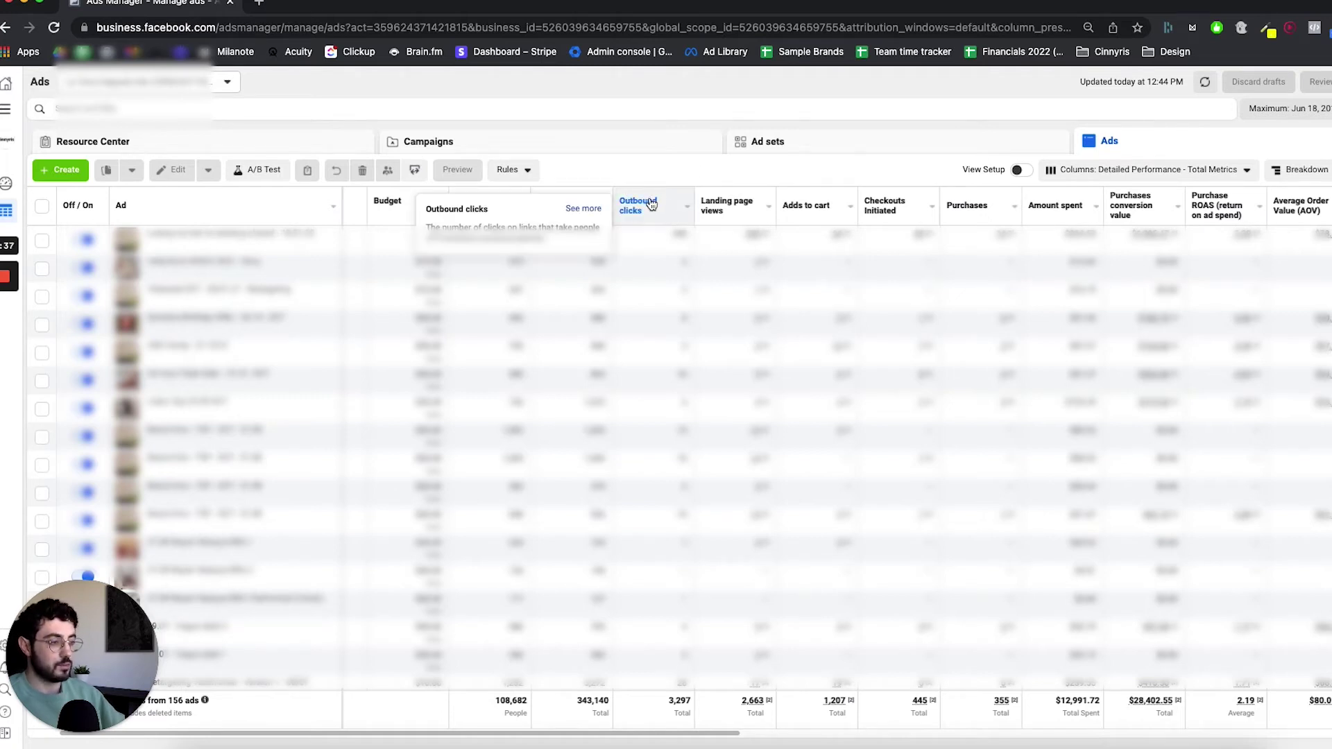
pyautogui.moveTo(729, 209)
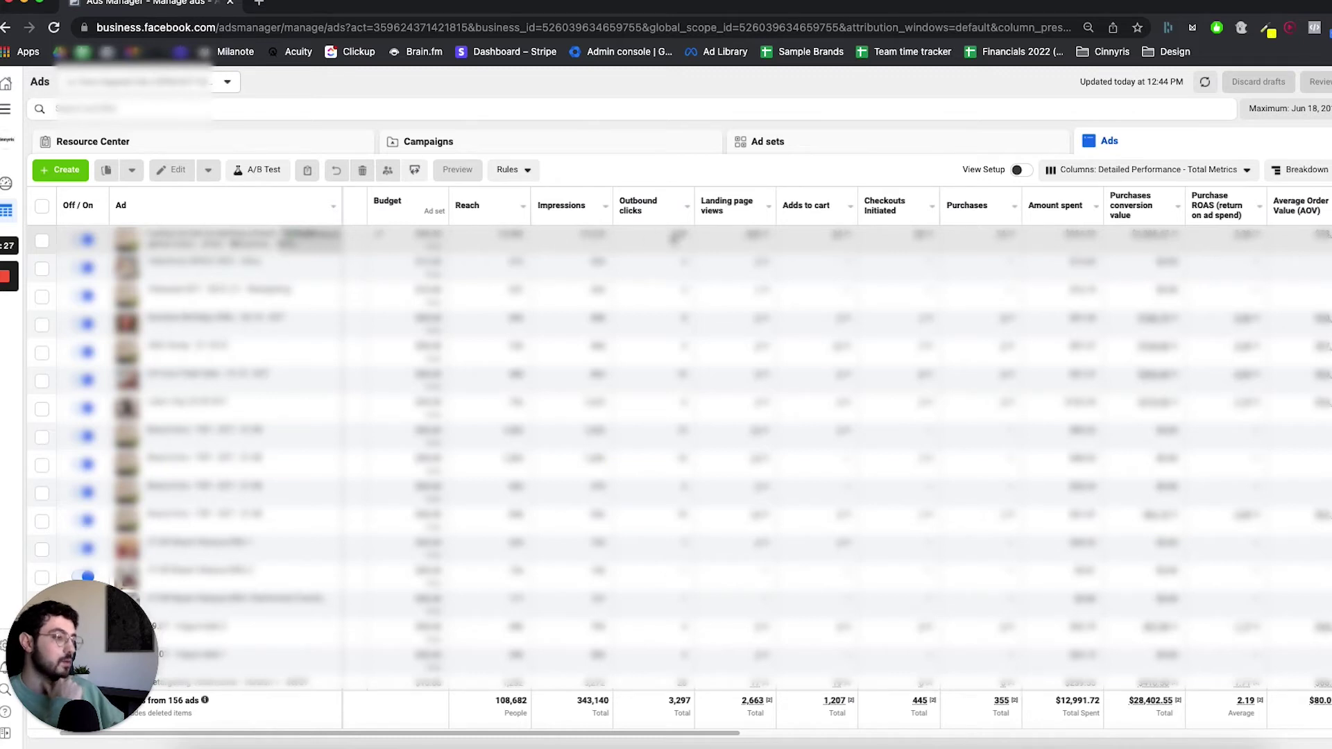
# Examine the columns from adds to cart and checkouts initiated through amount spent, purchases conversion value, purchase ROAS and average order value
pyautogui.hscroll(2, 672, 240)
pyautogui.hscroll(3, 673, 240)
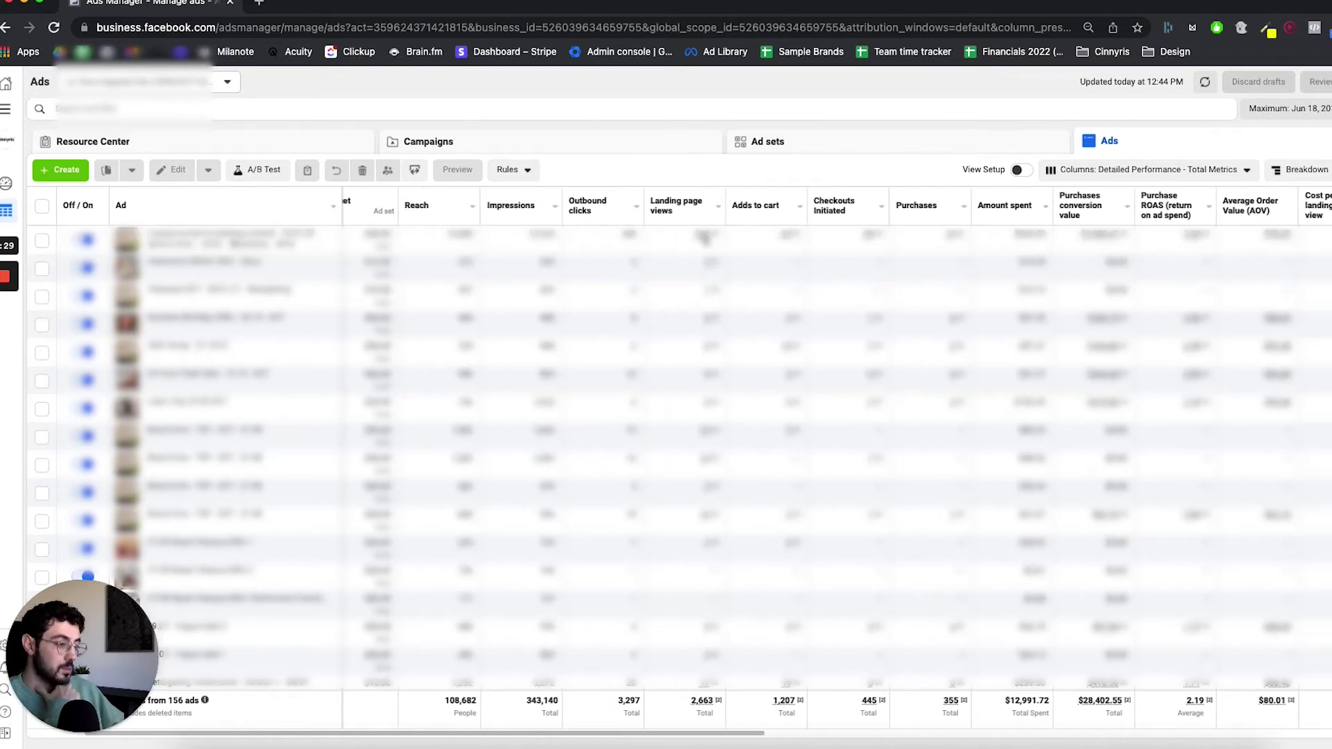
pyautogui.hscroll(1, 708, 236)
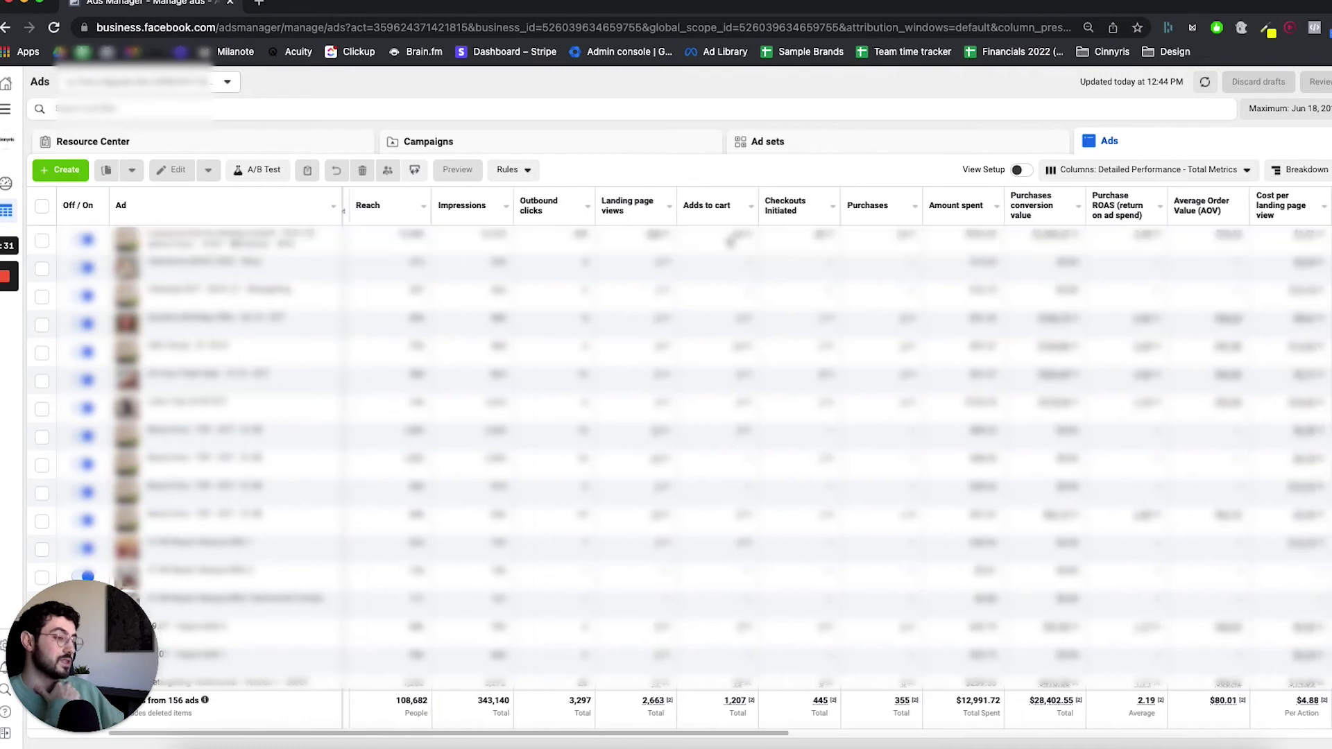
pyautogui.hscroll(3, 714, 244)
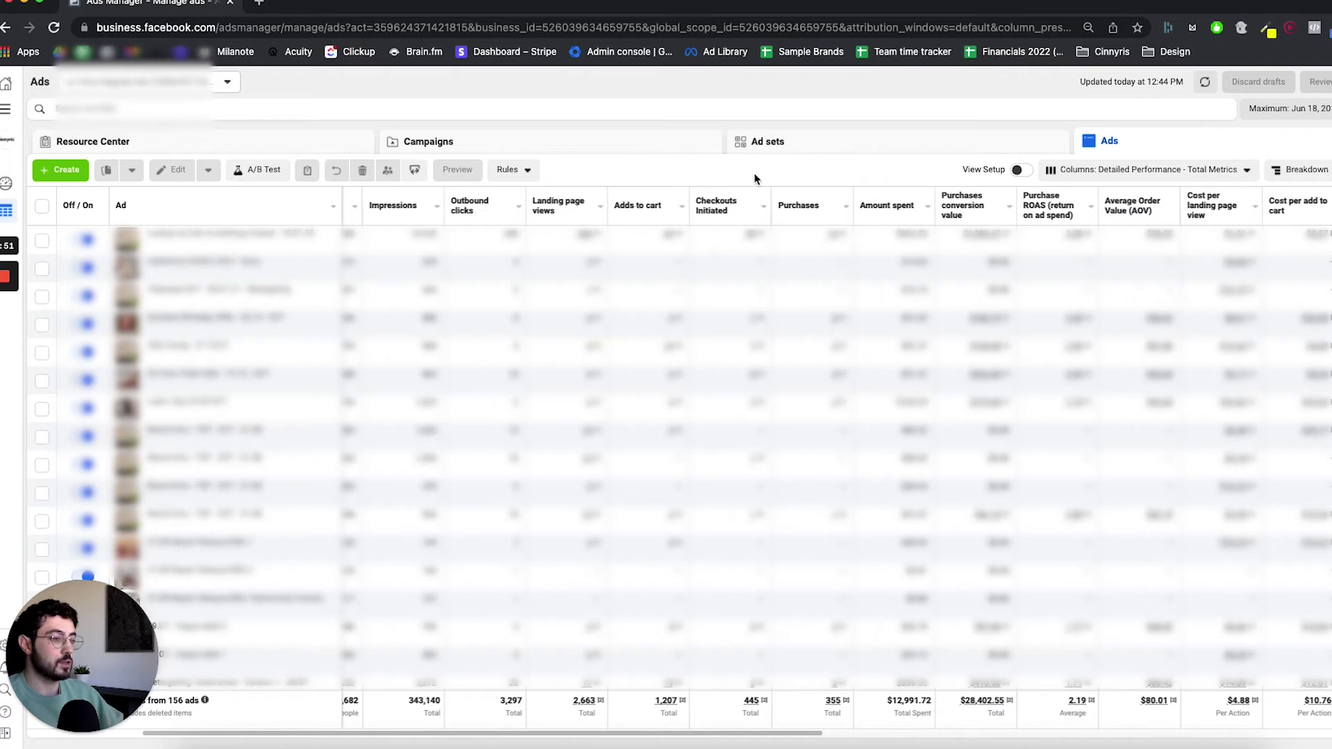
pyautogui.moveTo(644, 215)
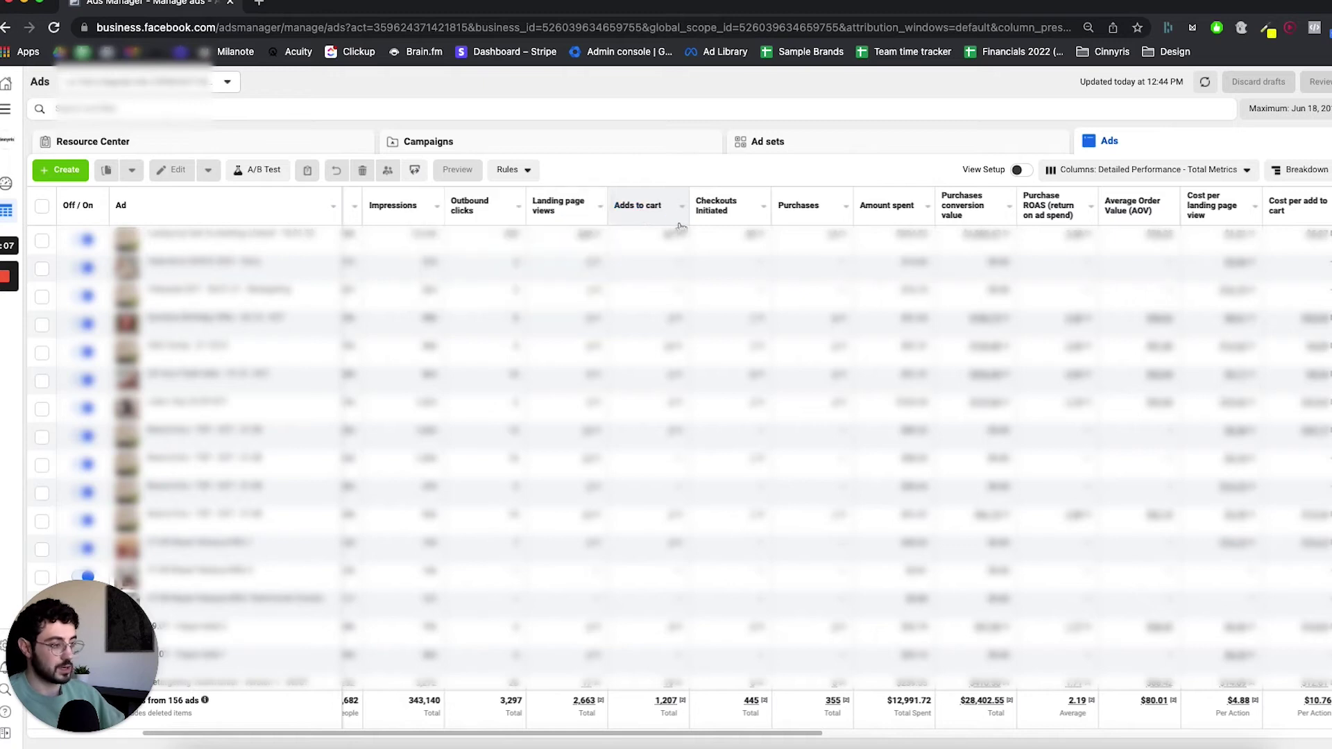
pyautogui.moveTo(687, 235)
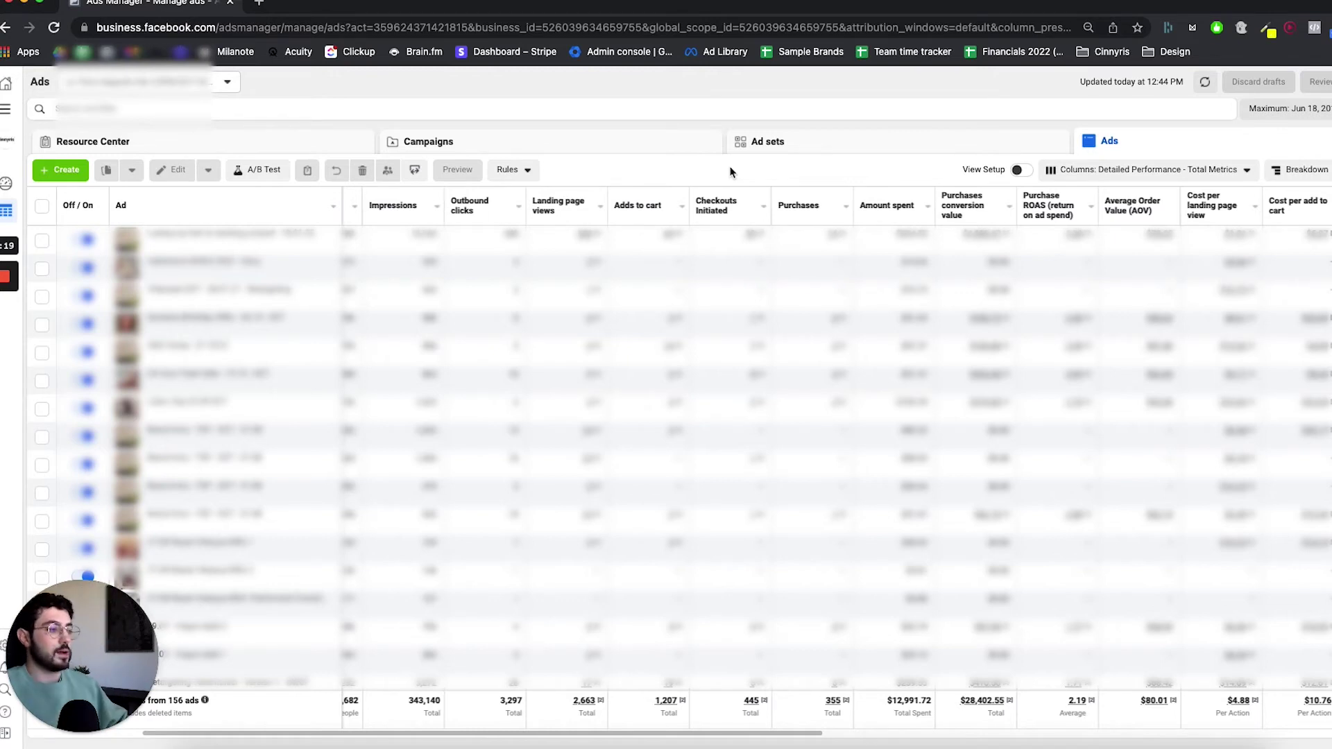
pyautogui.hscroll(1, 893, 220)
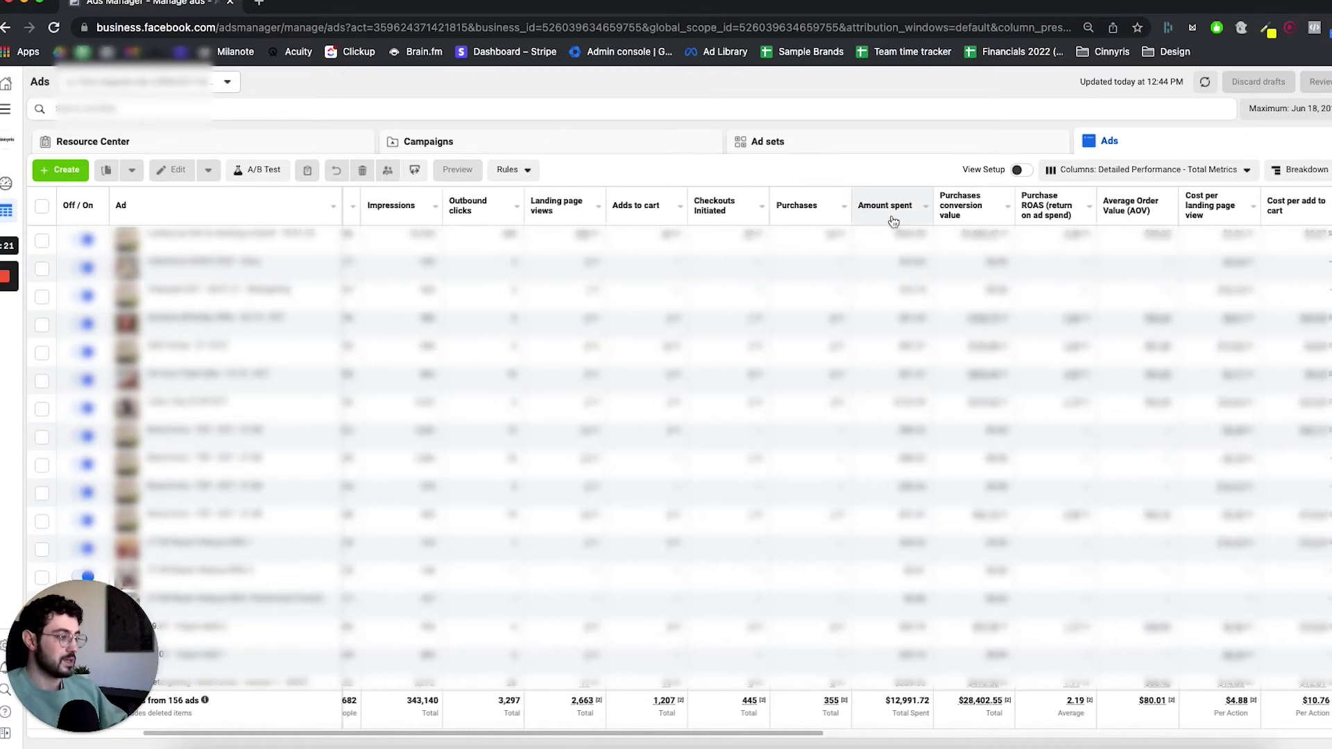
pyautogui.hscroll(1, 893, 220)
pyautogui.moveTo(966, 211)
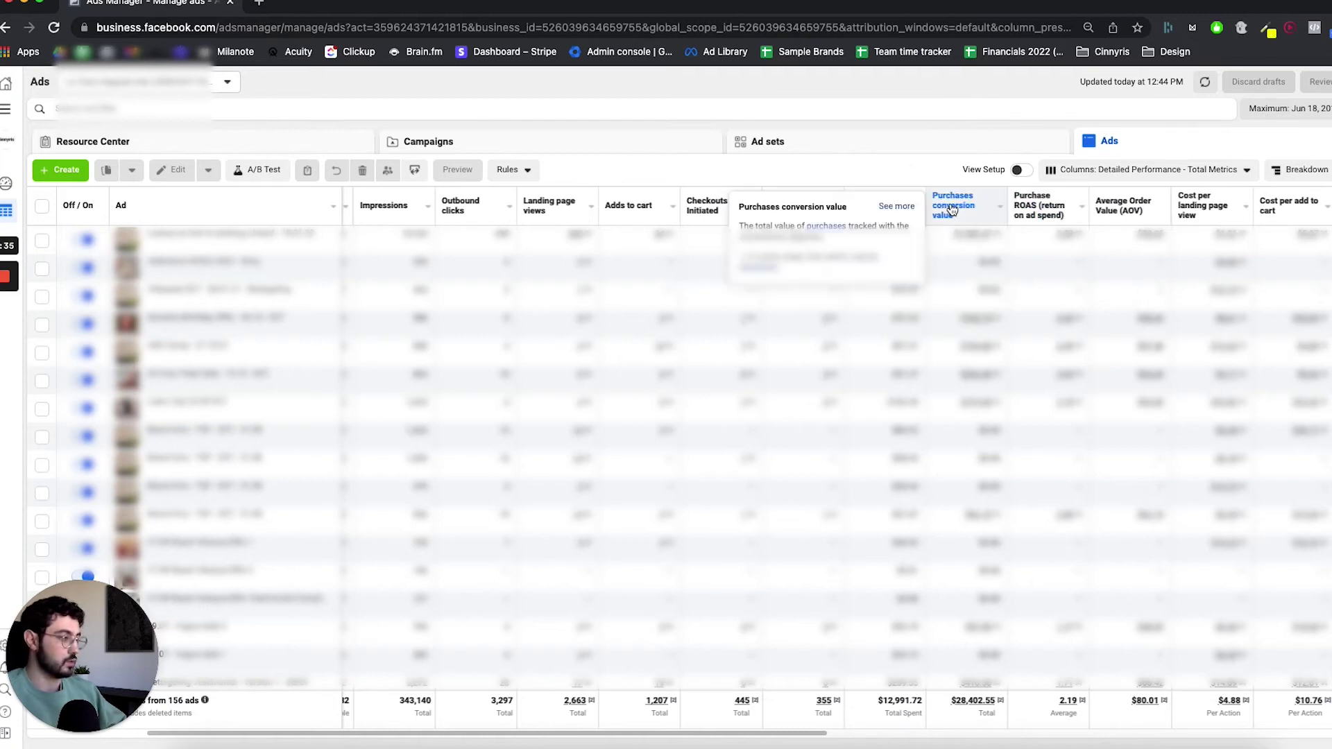
pyautogui.hscroll(2, 952, 210)
pyautogui.moveTo(1059, 215)
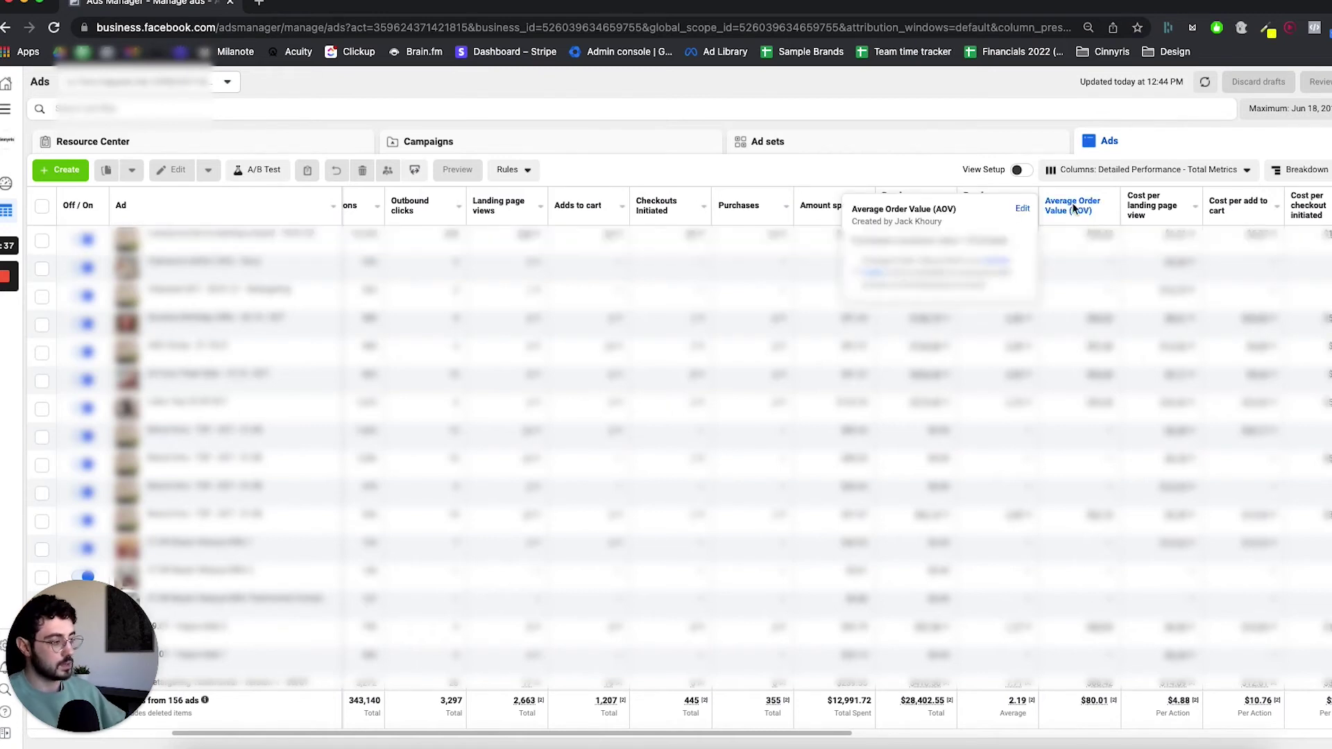
# Open the form for creating a custom metric from the column customization, and close both without saving anything
pyautogui.click(1216, 172)
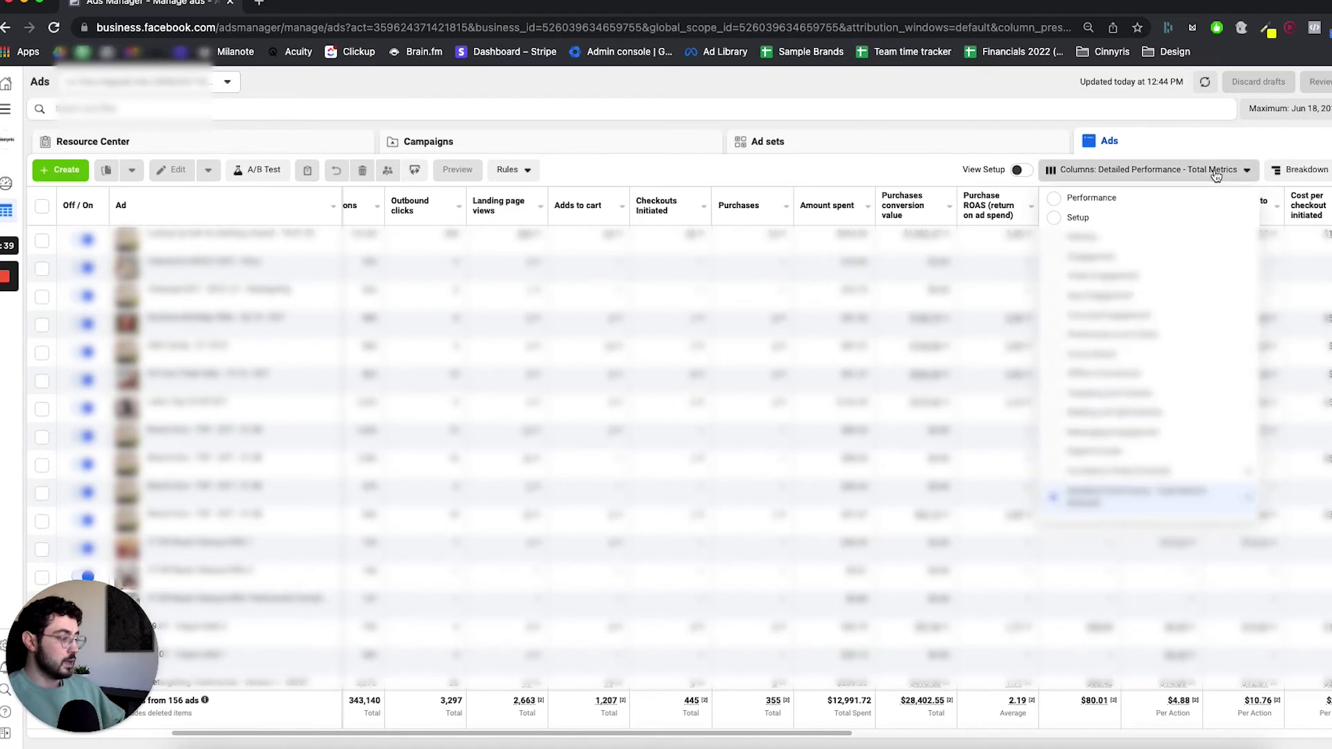
pyautogui.scroll(-2, 1095, 476)
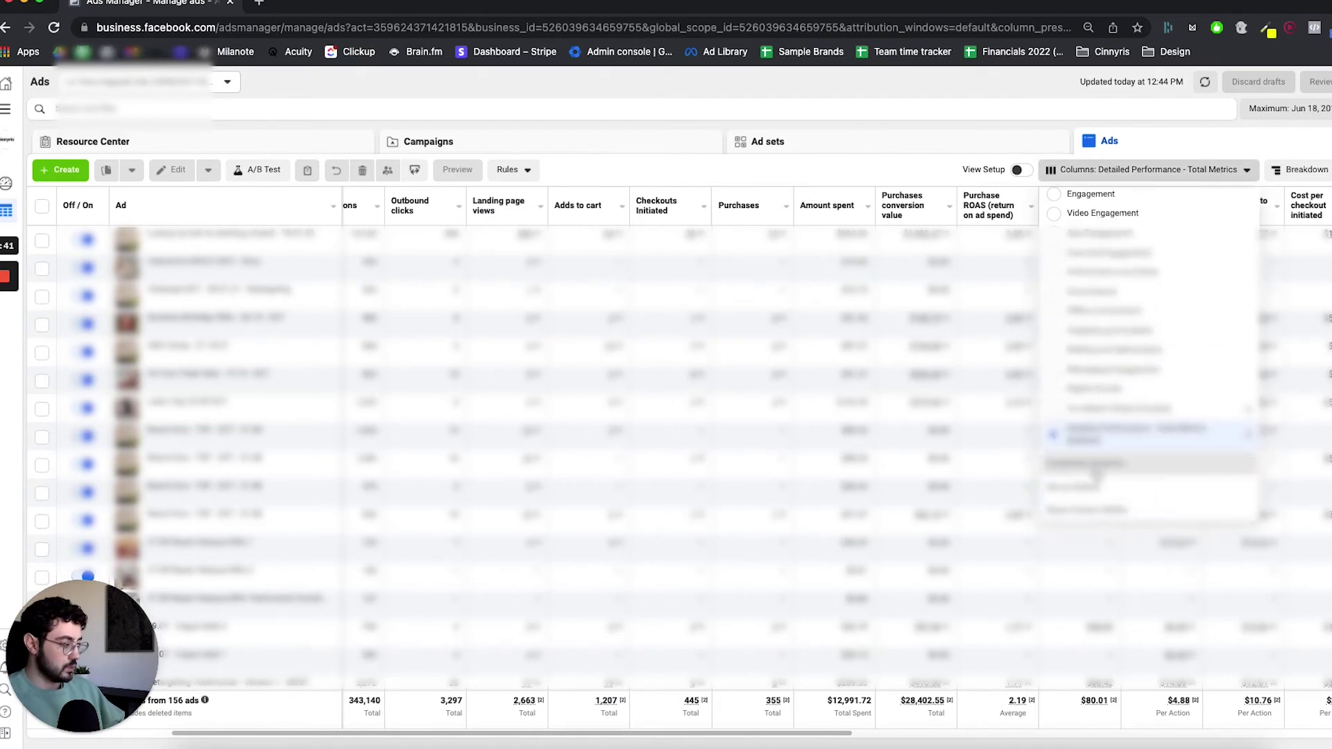
pyautogui.click(1094, 466)
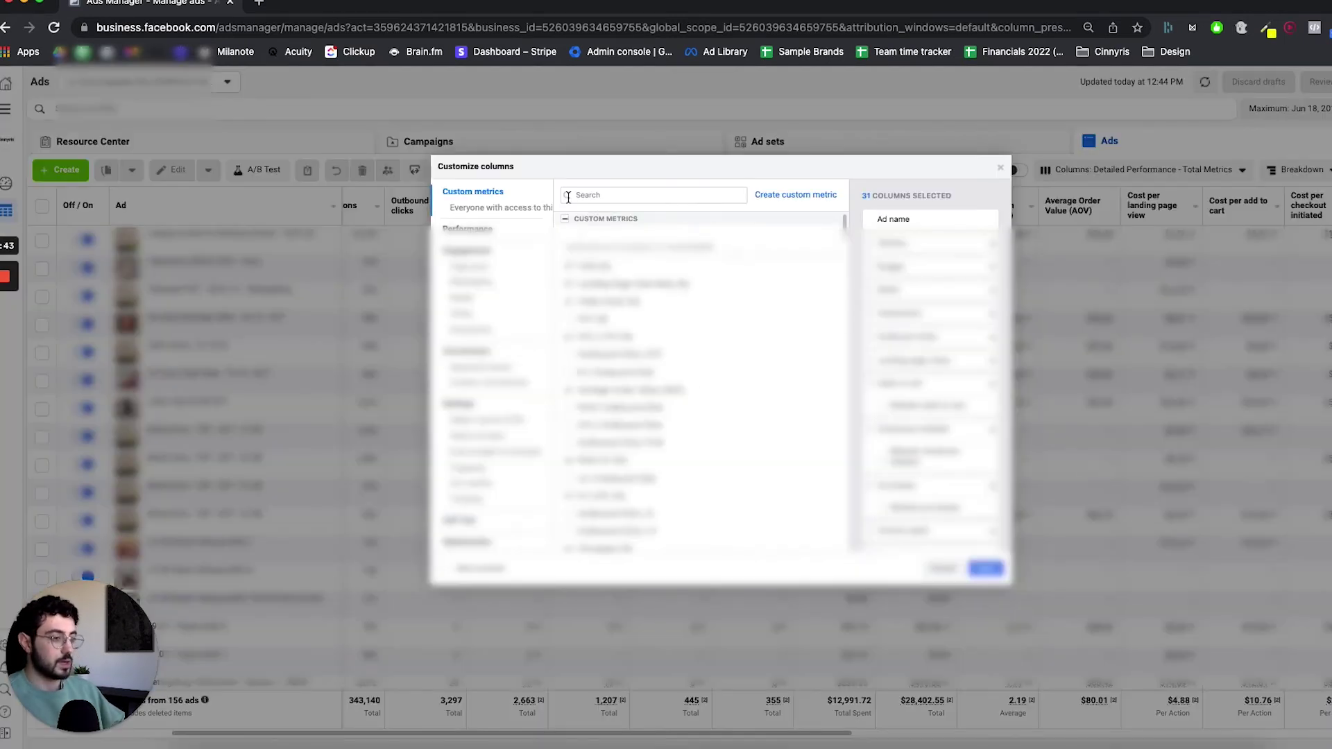
pyautogui.click(804, 199)
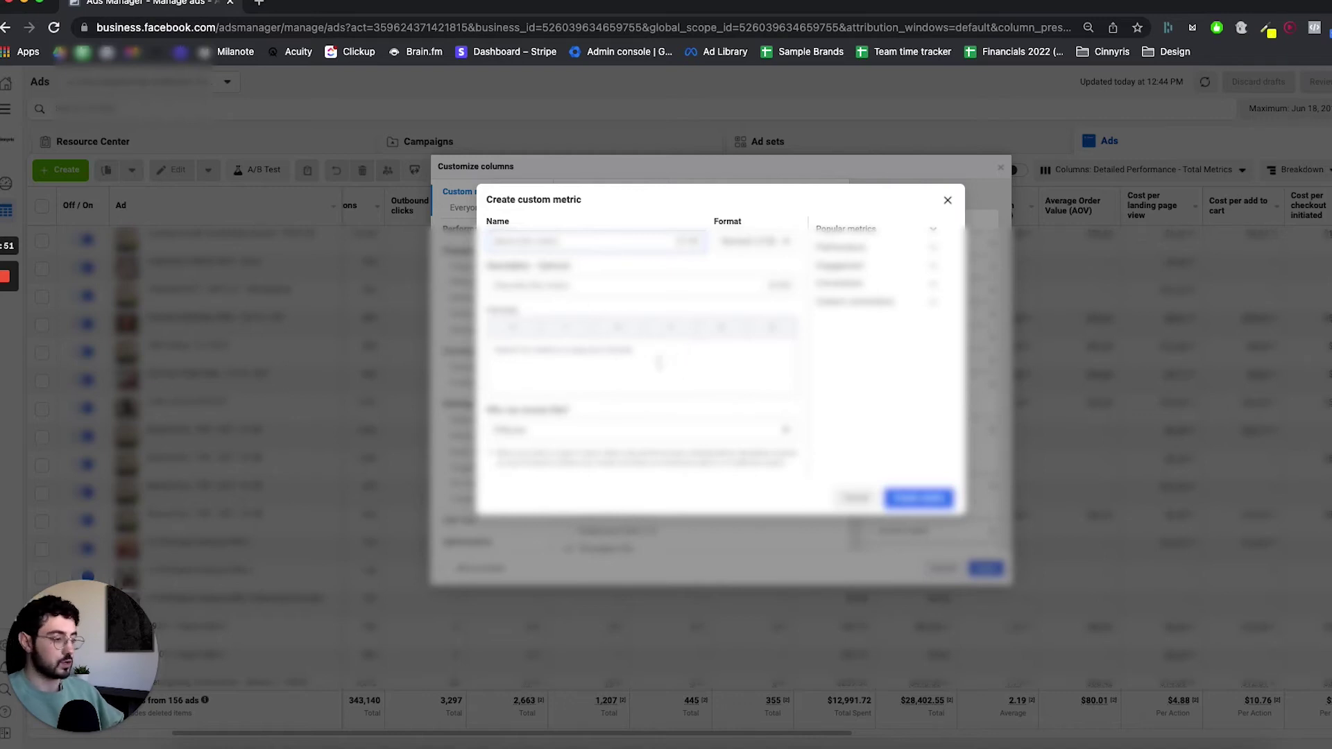
pyautogui.click(948, 200)
pyautogui.click(1000, 170)
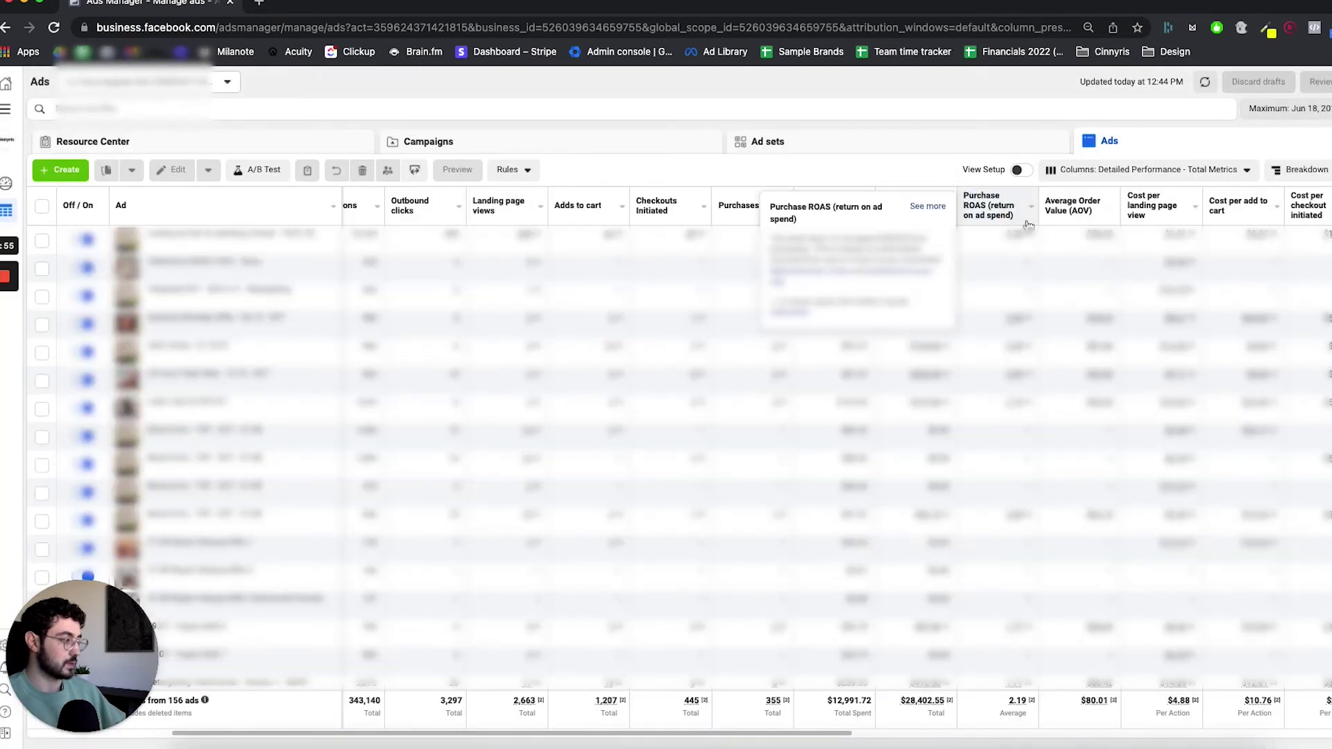
# Look over the cost per landing page view, add to cart, checkout and purchase columns, and return to the amount spent definition
pyautogui.moveTo(1072, 217)
pyautogui.hscroll(4, 1072, 217)
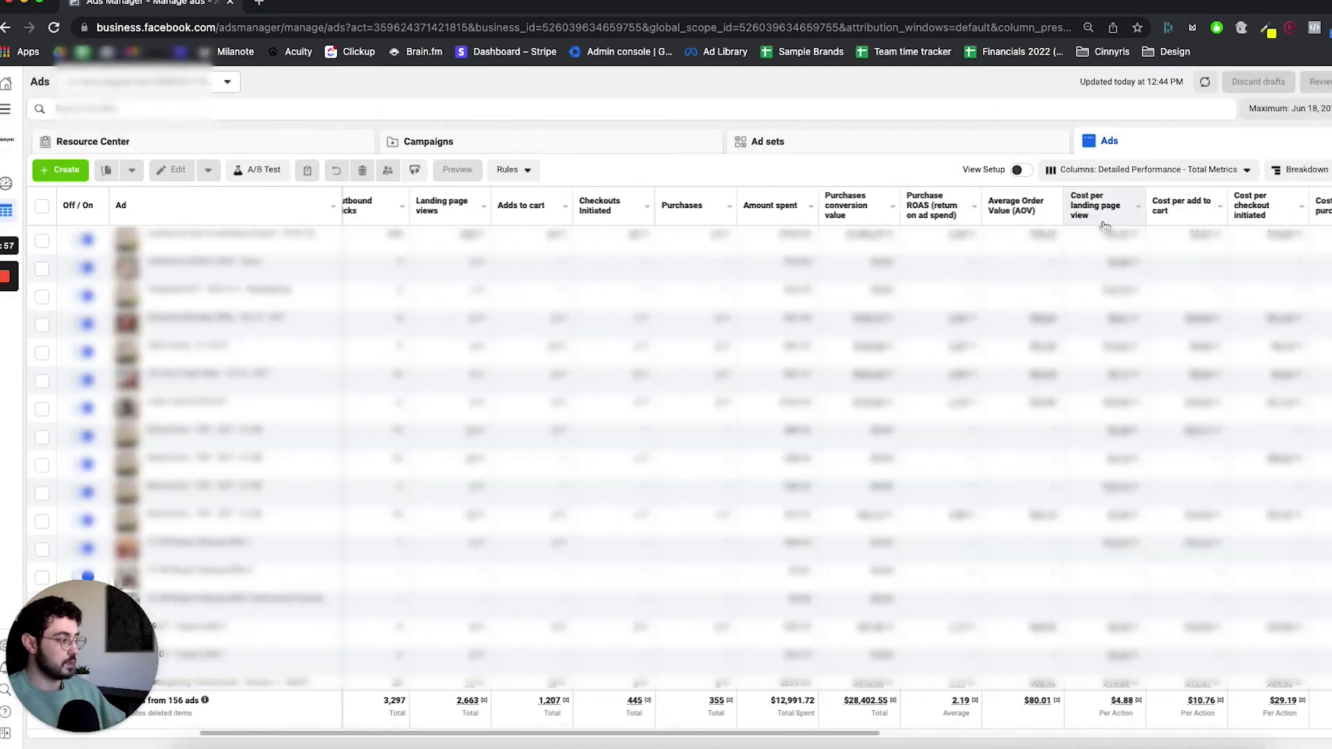
pyautogui.hscroll(1, 1105, 225)
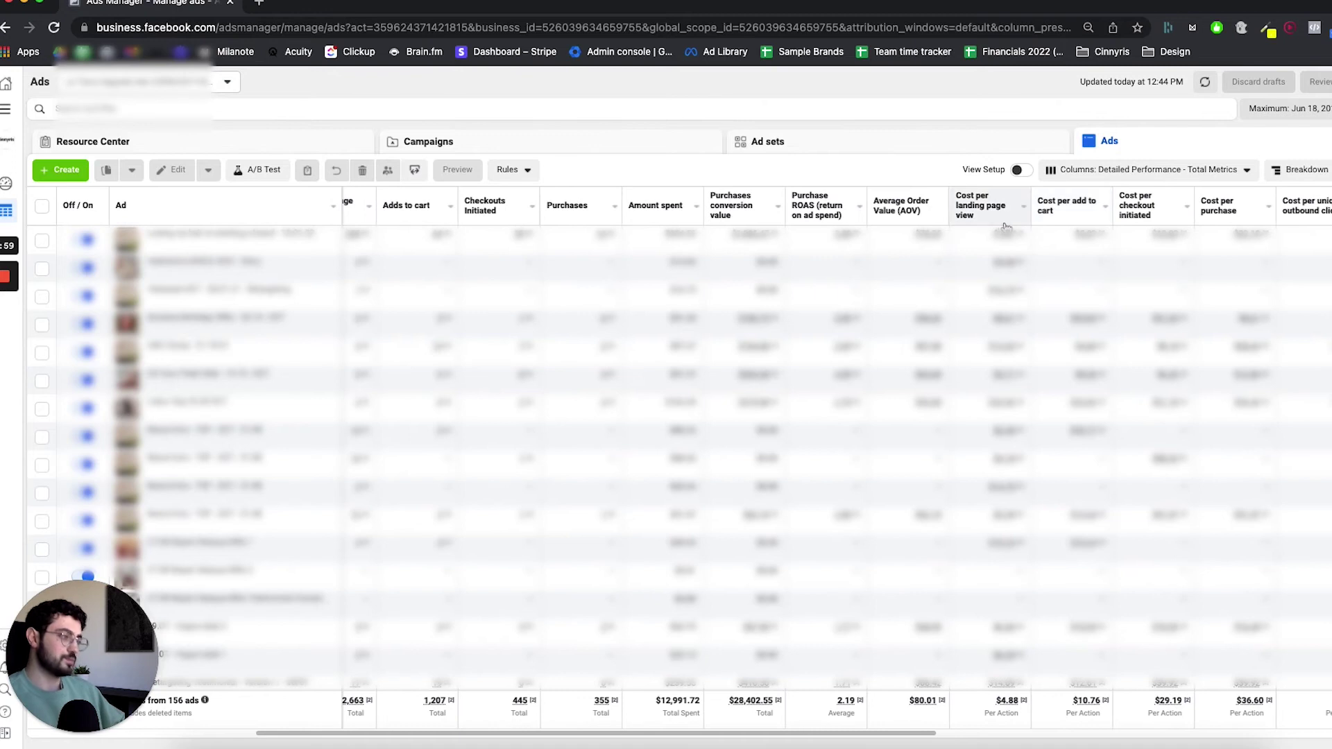
pyautogui.moveTo(947, 217)
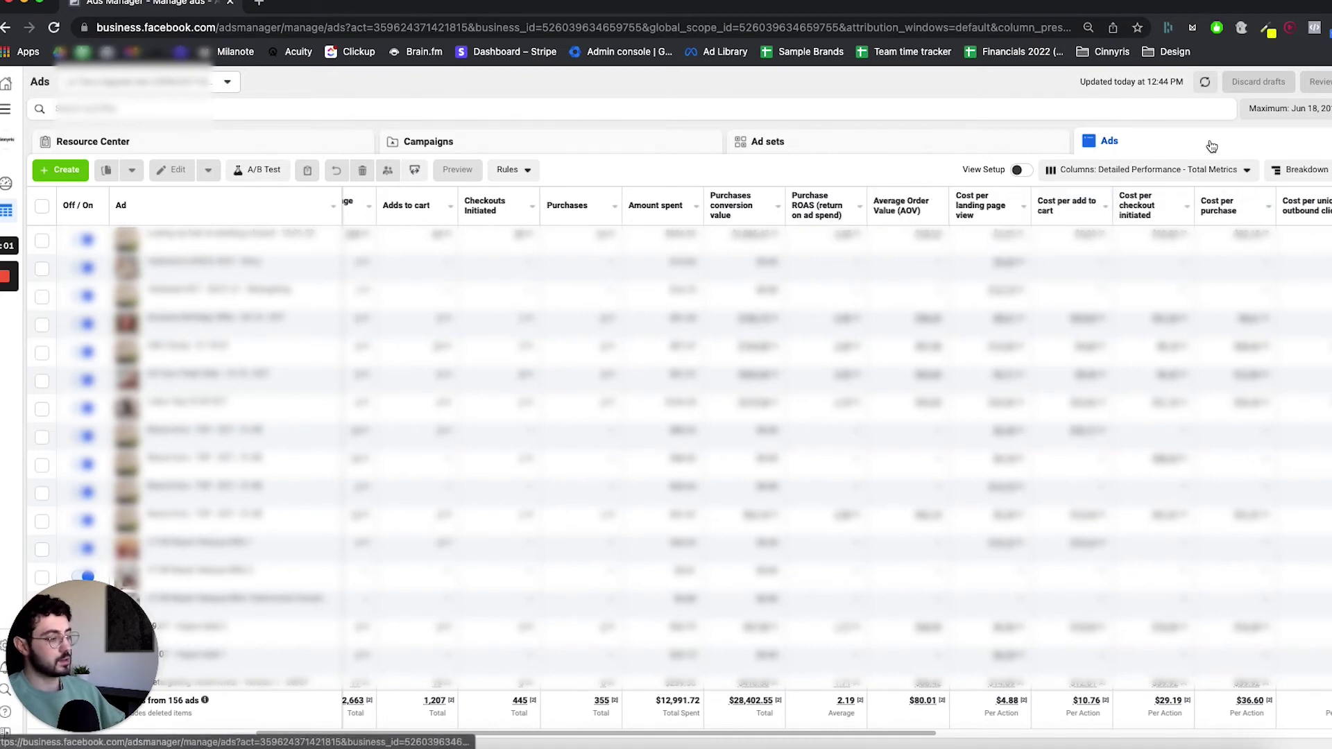
pyautogui.hscroll(-2, 701, 215)
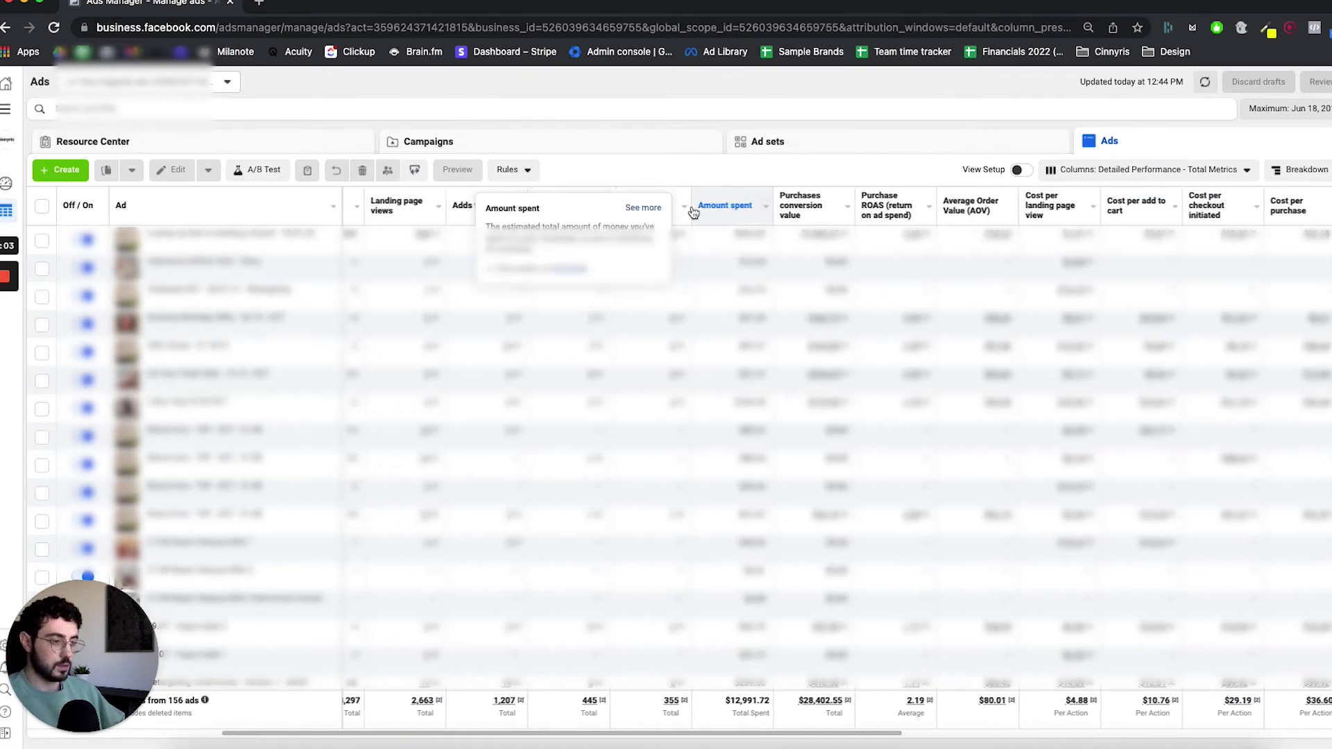
# Examine the checkouts initiated and purchases columns against cost per checkout initiated and cost per purchase, reading their definitions
pyautogui.moveTo(480, 212)
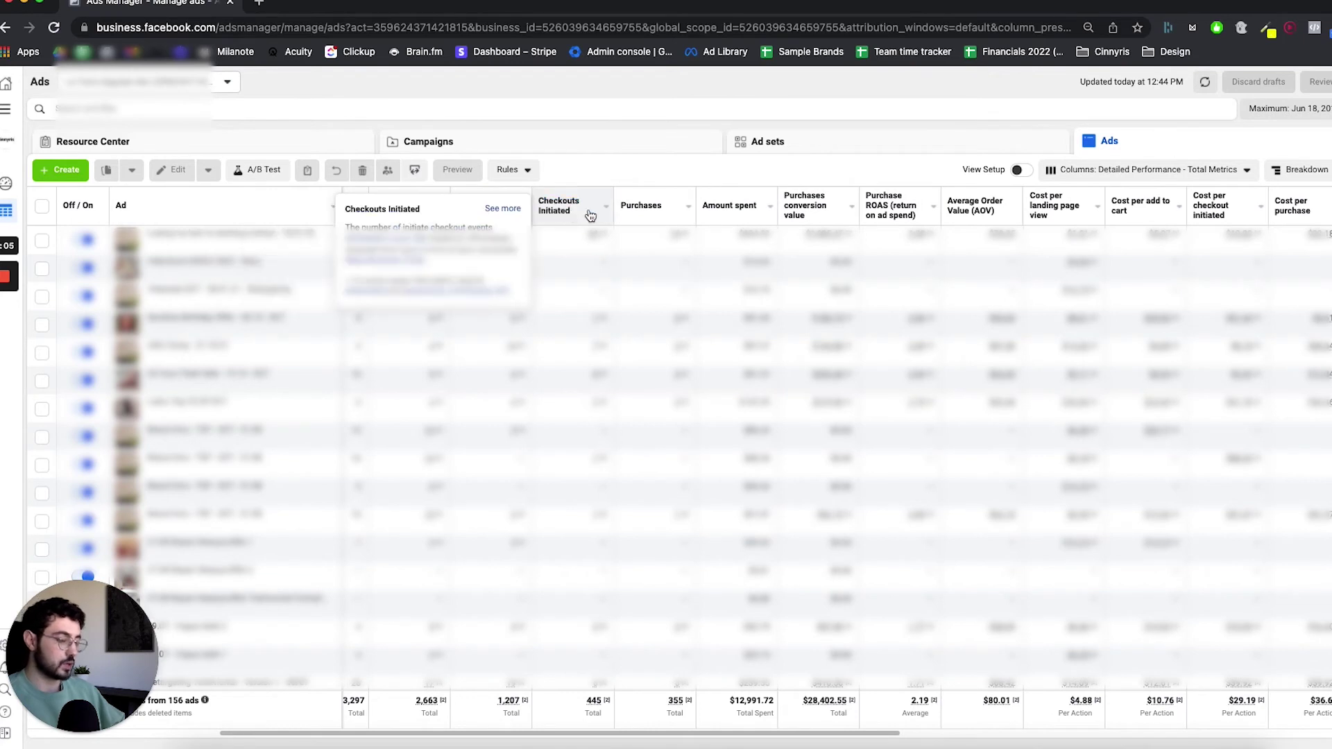
pyautogui.moveTo(654, 215)
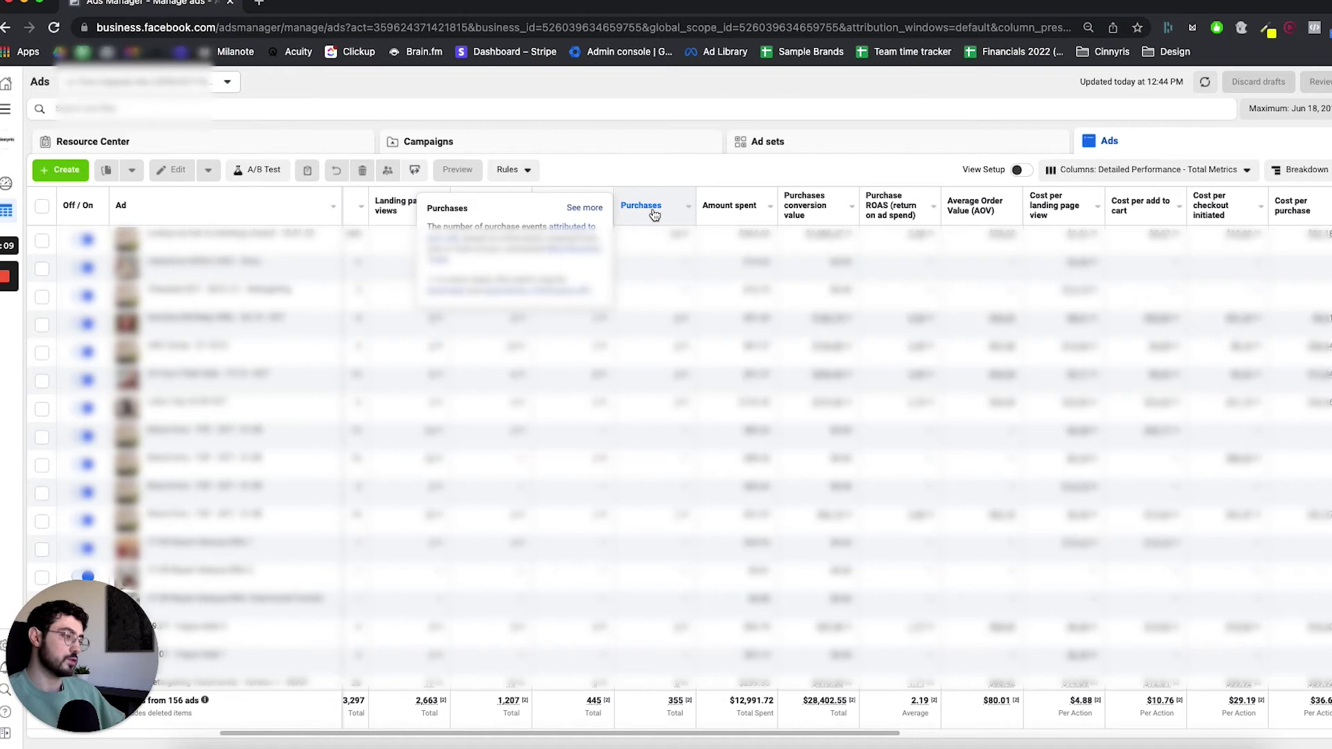
pyautogui.hscroll(1, 1055, 216)
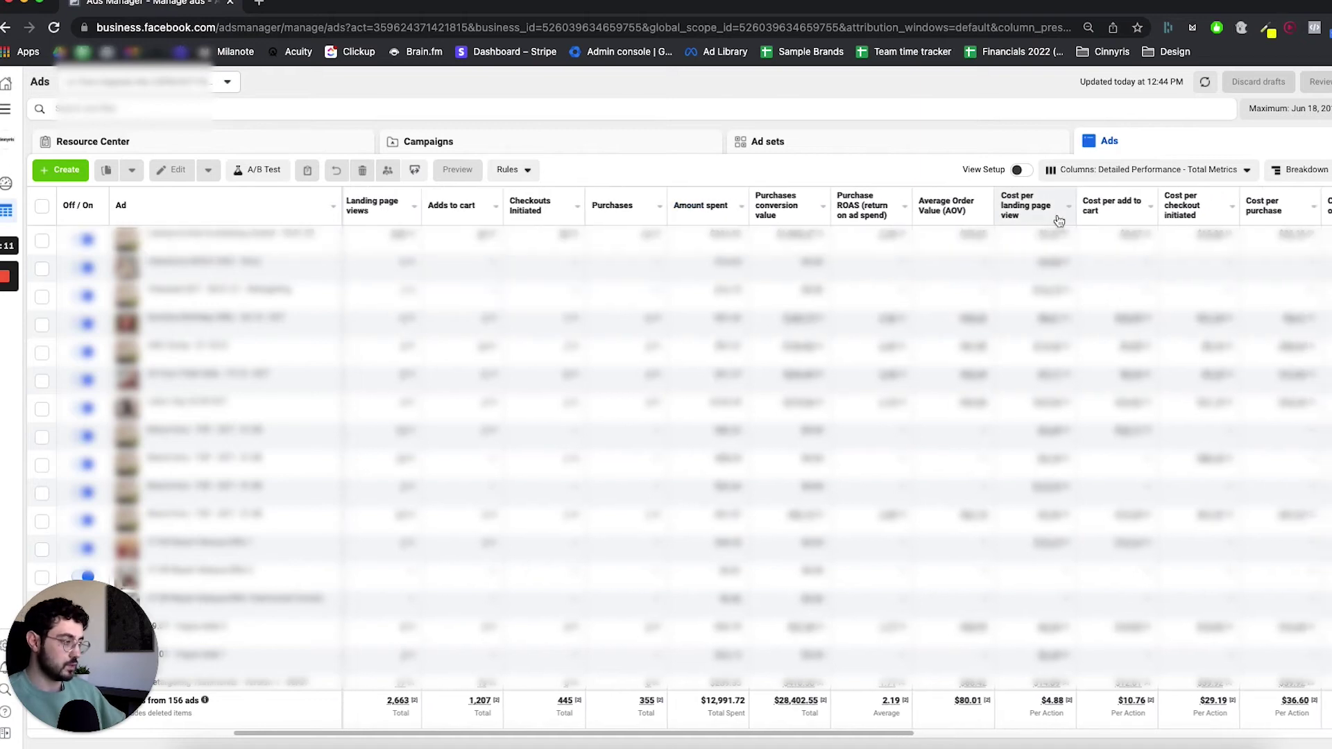
pyautogui.hscroll(3, 1058, 221)
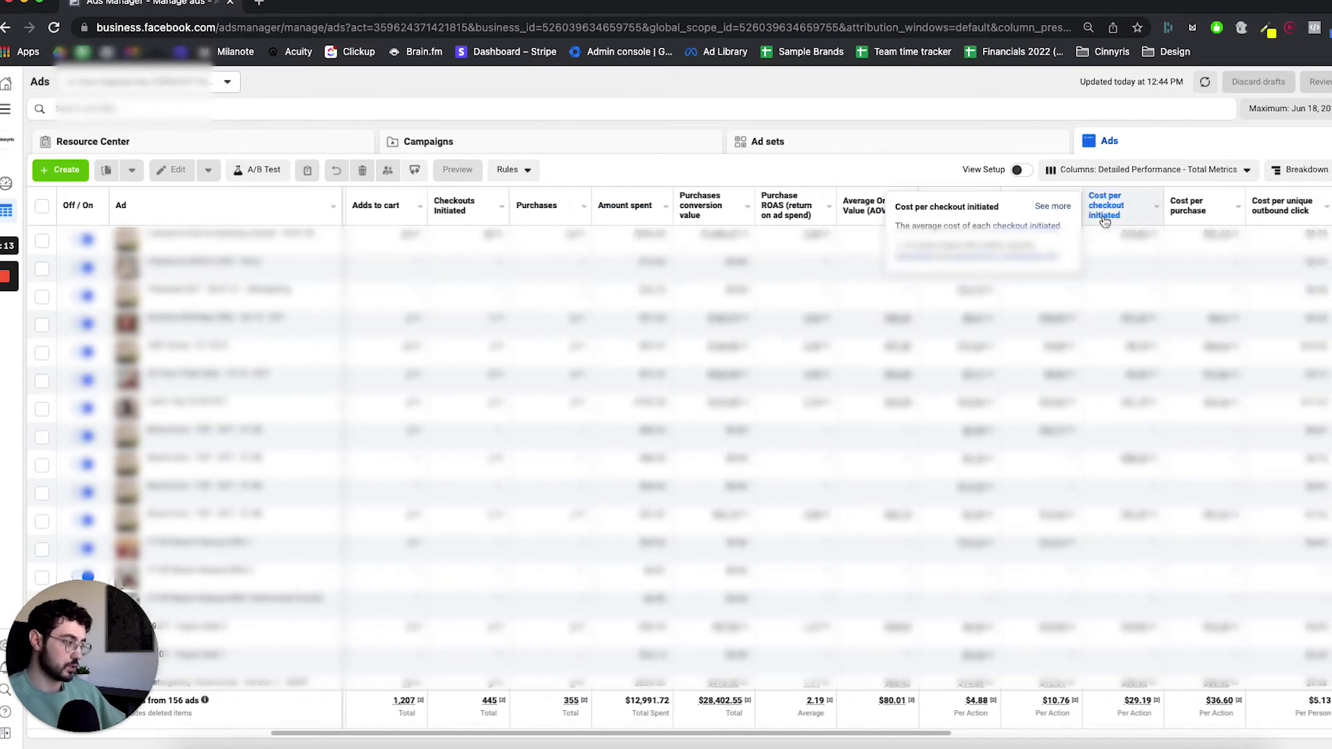
pyautogui.hscroll(2, 1110, 217)
pyautogui.moveTo(1153, 217)
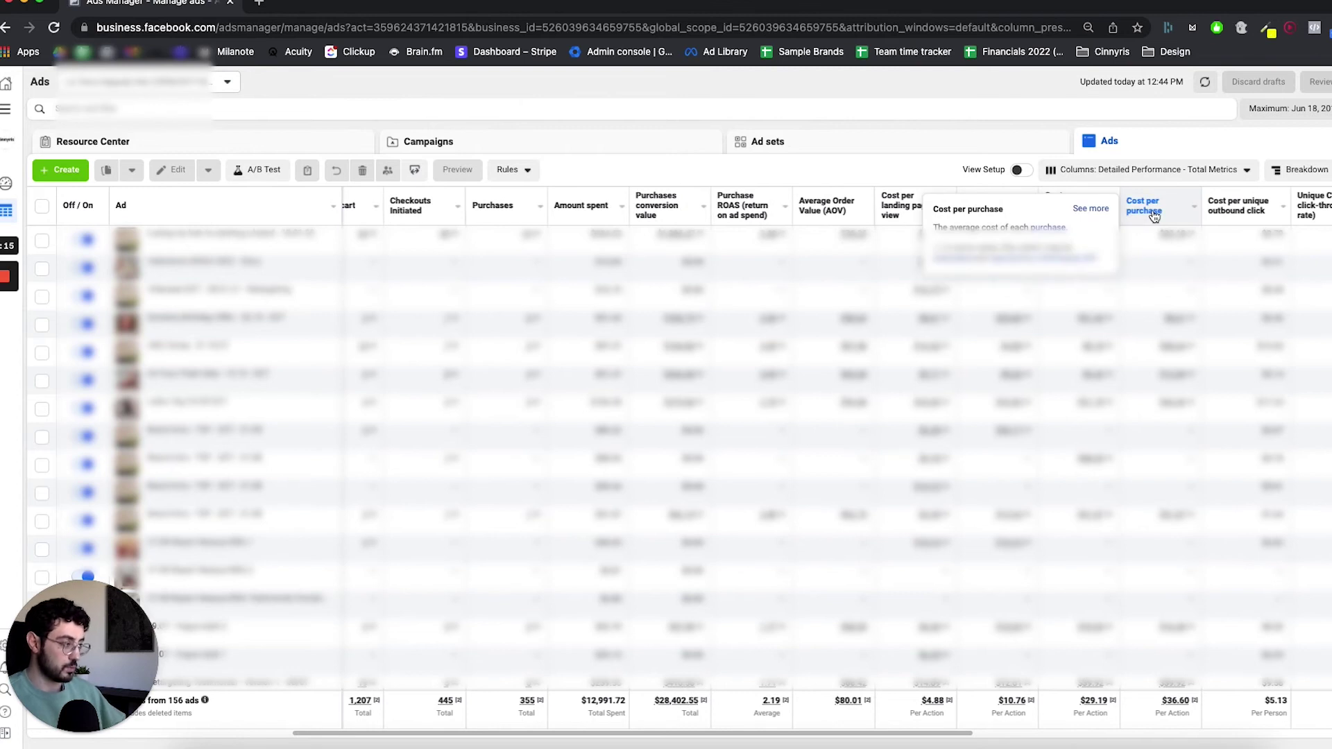
pyautogui.hscroll(1, 1153, 216)
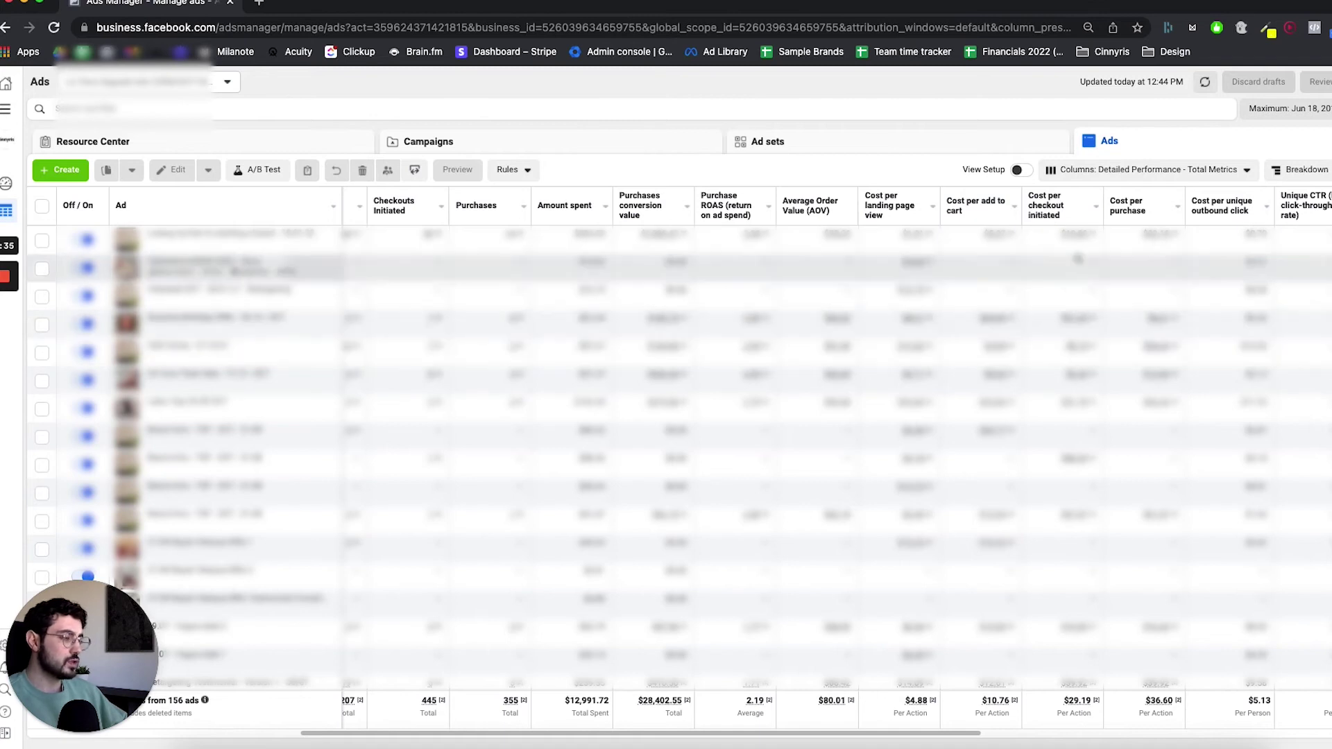
# Examine the cost per add to cart, cost per unique outbound click and unique CTR columns in the ads table
pyautogui.moveTo(998, 258)
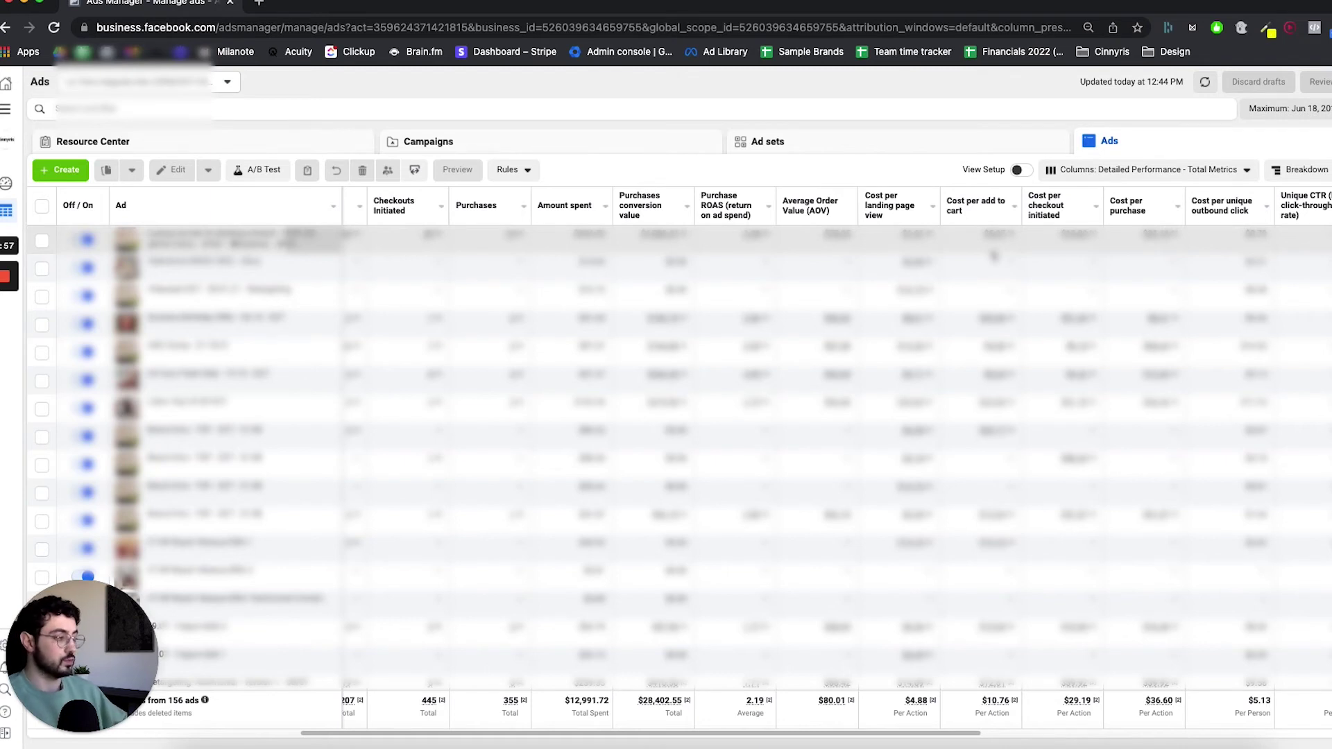
pyautogui.hscroll(3, 993, 256)
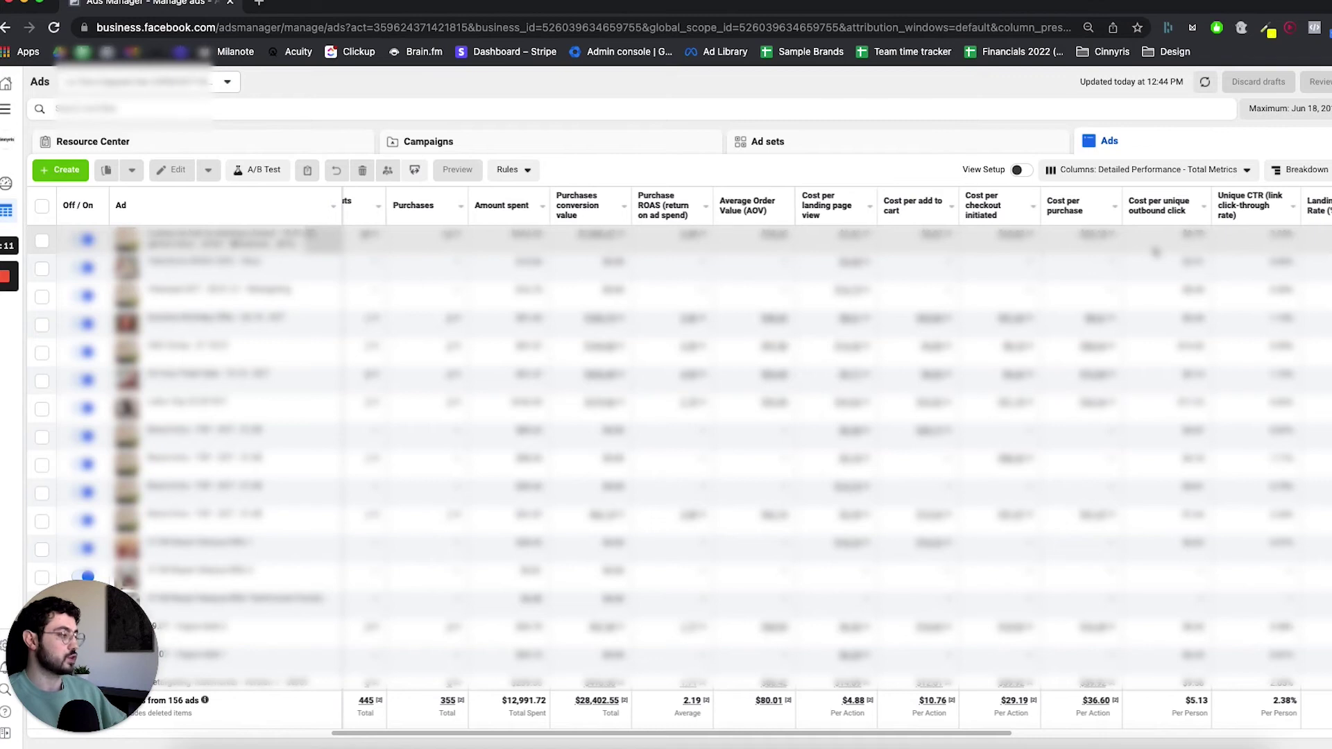
pyautogui.hscroll(1, 1155, 252)
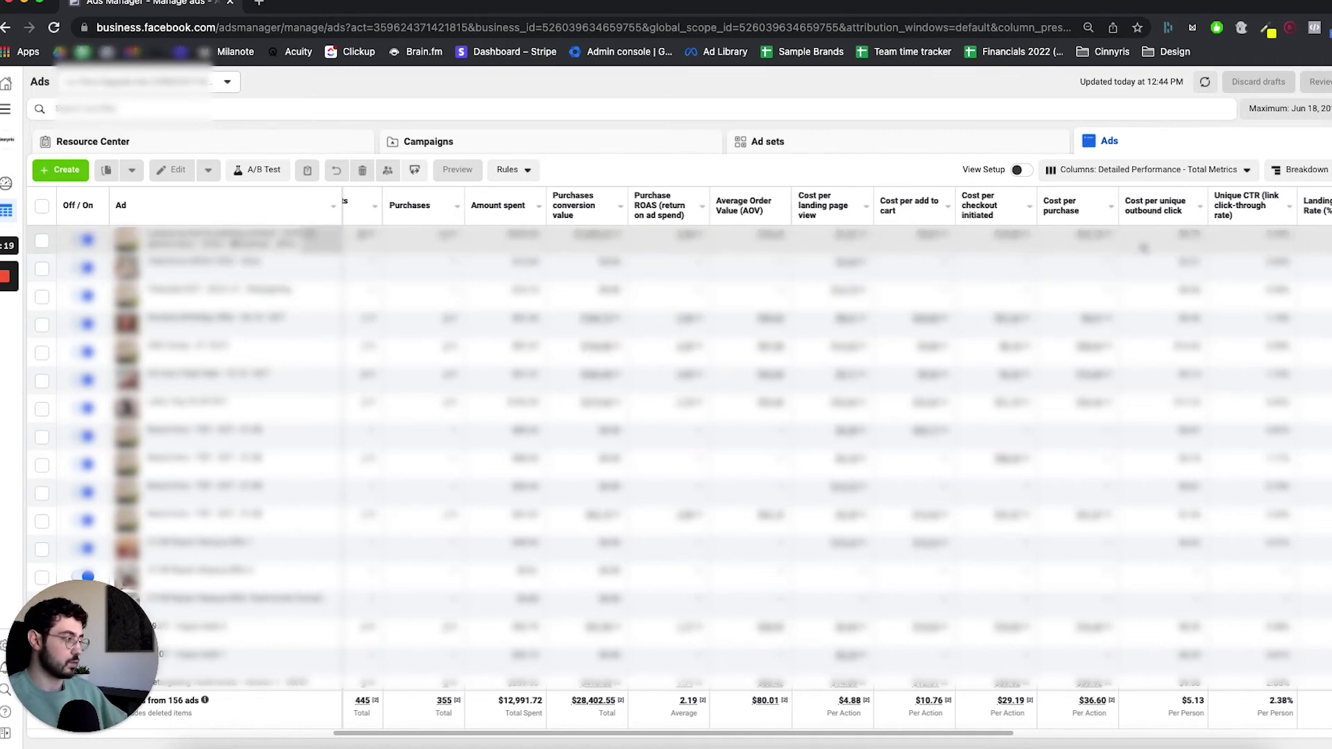
pyautogui.hscroll(3, 1143, 247)
pyautogui.moveTo(1227, 216)
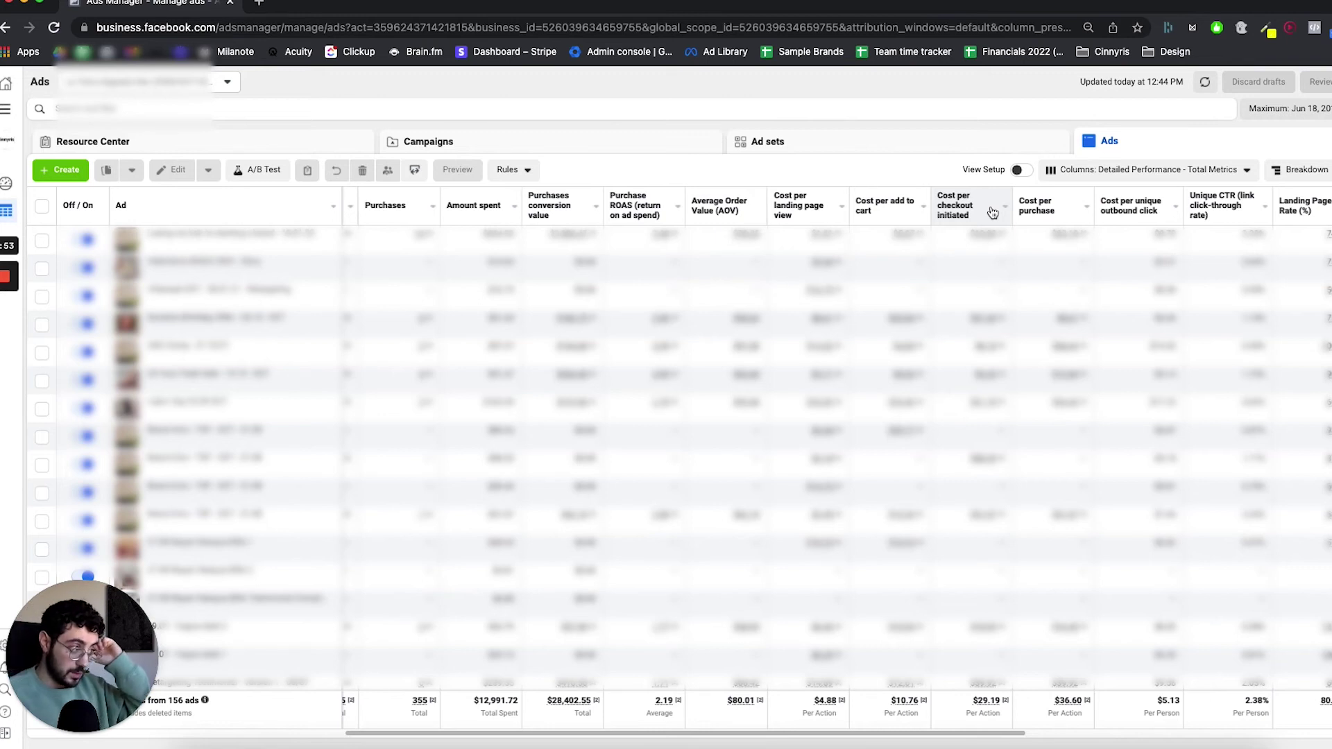
pyautogui.hscroll(4, 992, 212)
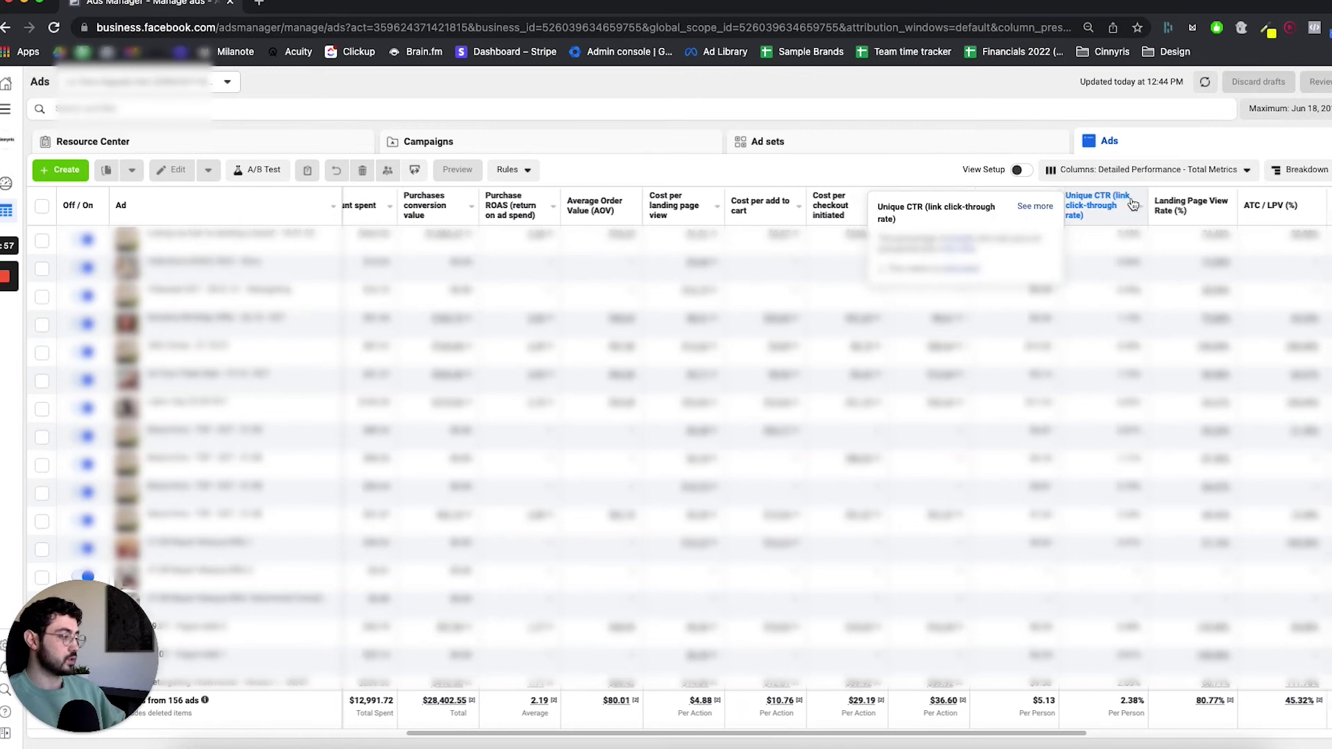
pyautogui.hscroll(2, 1137, 205)
pyautogui.hscroll(1, 1154, 202)
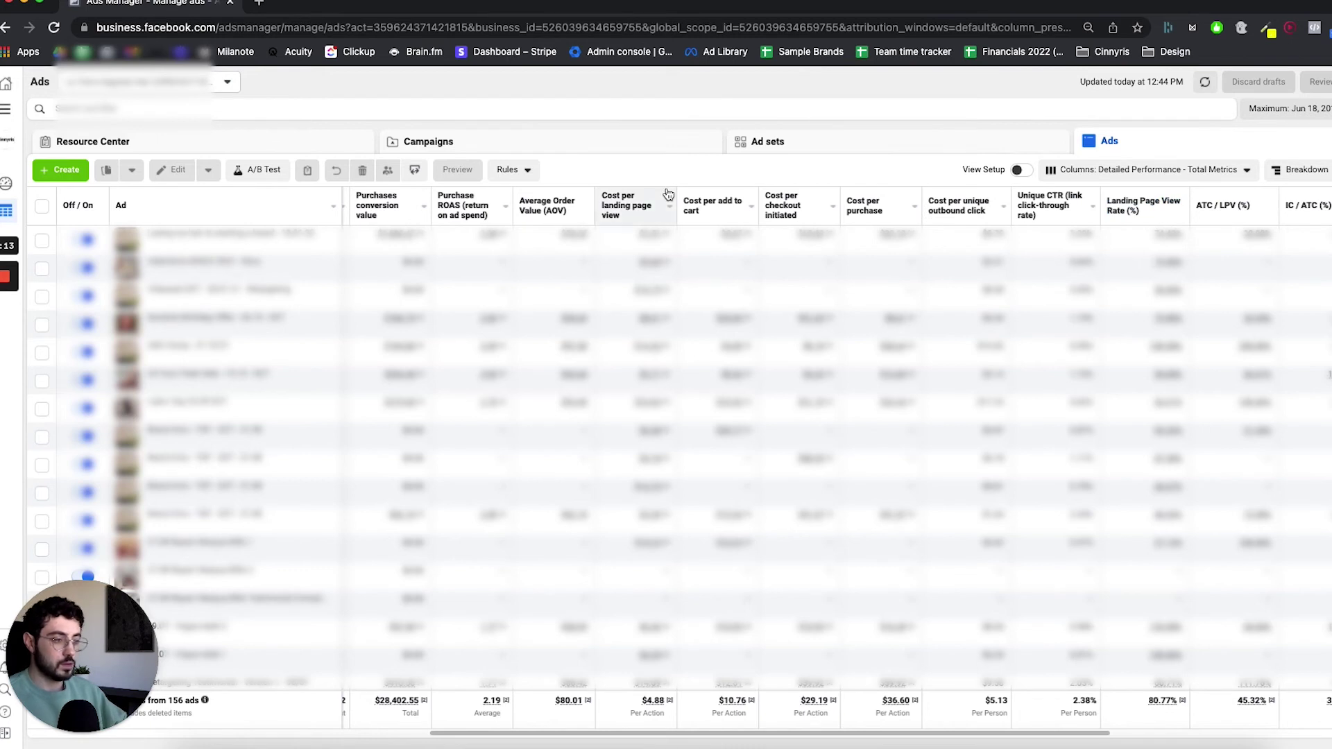
# Revisit the outbound clicks through amount spent columns, and read the purchase ROAS definition
pyautogui.hscroll(-5, 668, 201)
pyautogui.hscroll(-3, 668, 198)
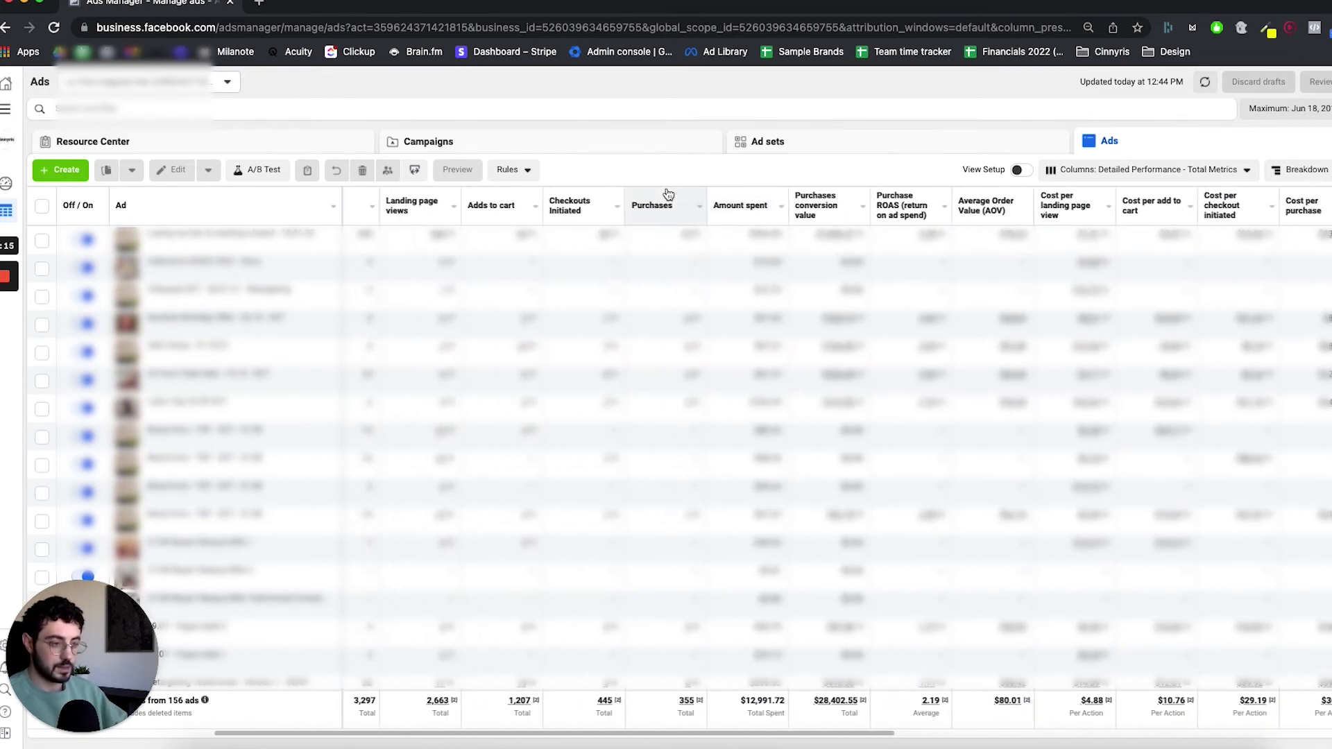
pyautogui.hscroll(-3, 620, 197)
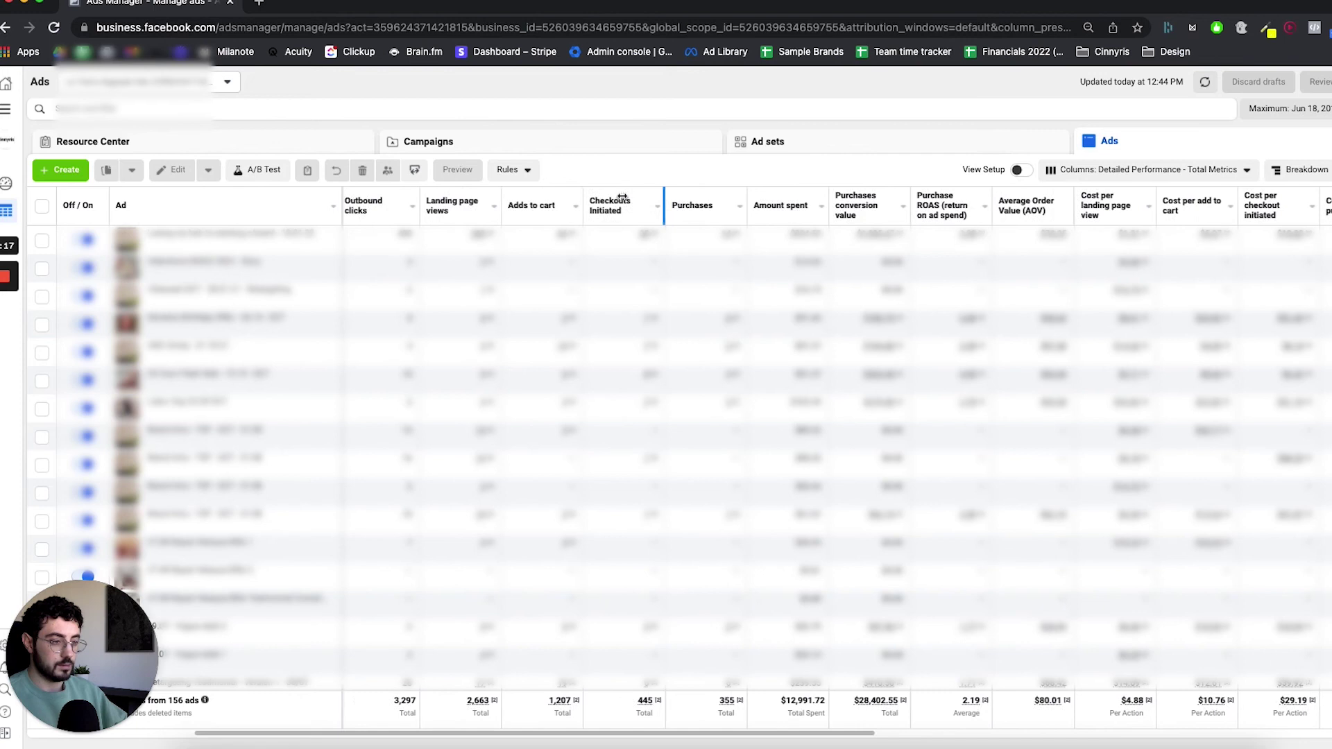
pyautogui.moveTo(489, 208)
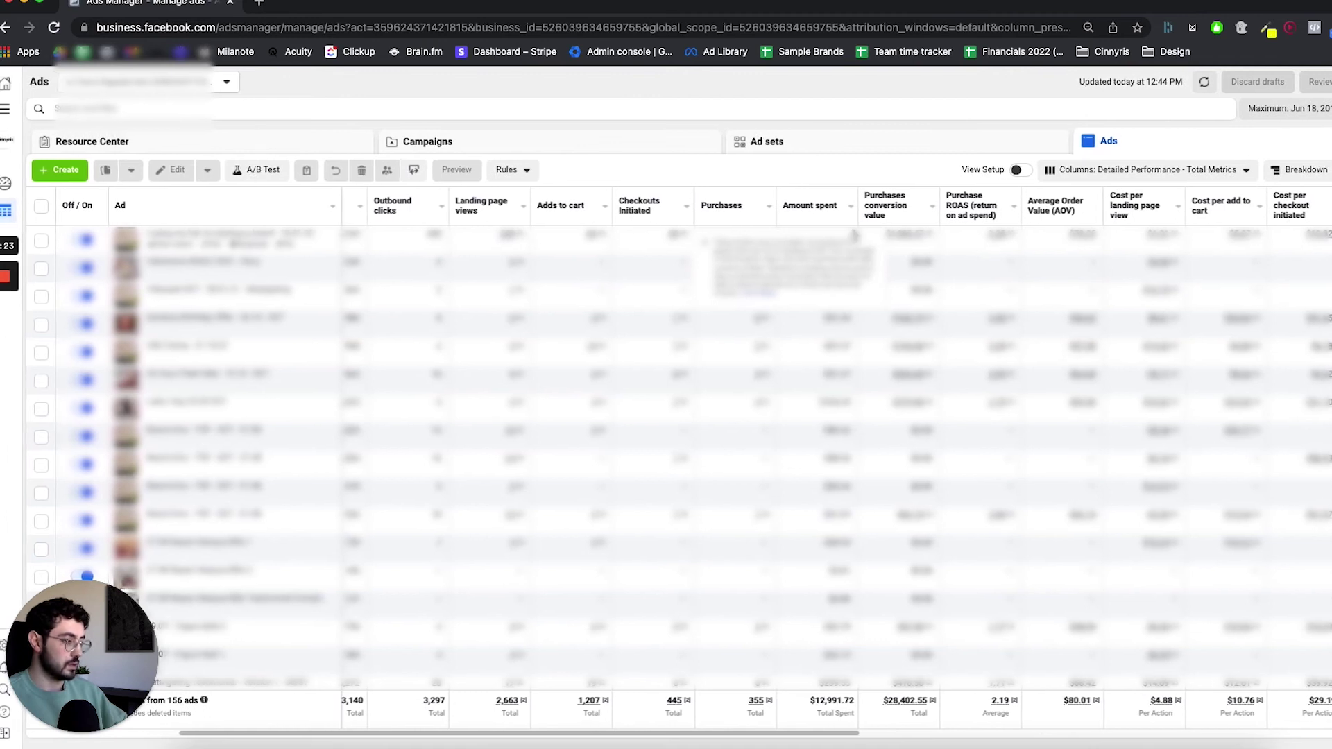
pyautogui.moveTo(947, 200)
pyautogui.hscroll(1, 953, 202)
pyautogui.hscroll(8, 953, 201)
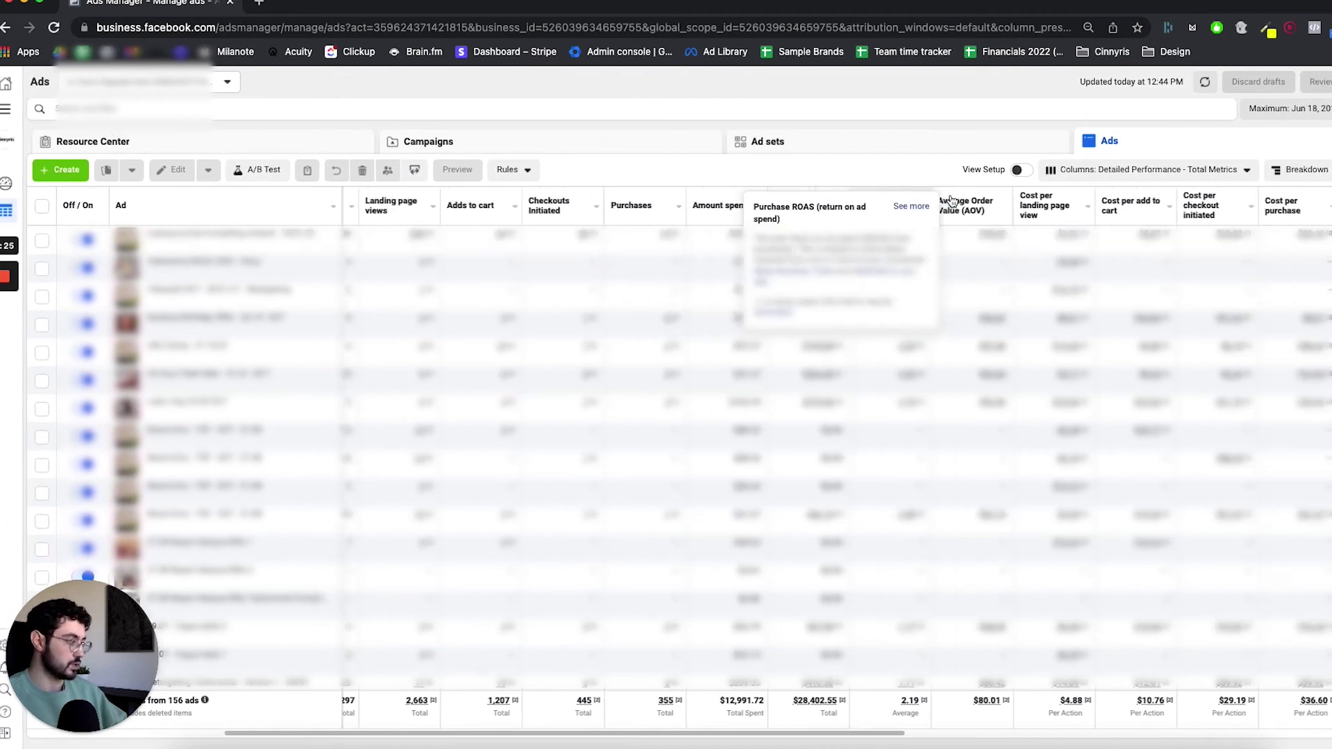
# Look over the landing page view rate and the neighbouring funnel percentage columns from ATC / LPV through CVR
pyautogui.hscroll(5, 1232, 211)
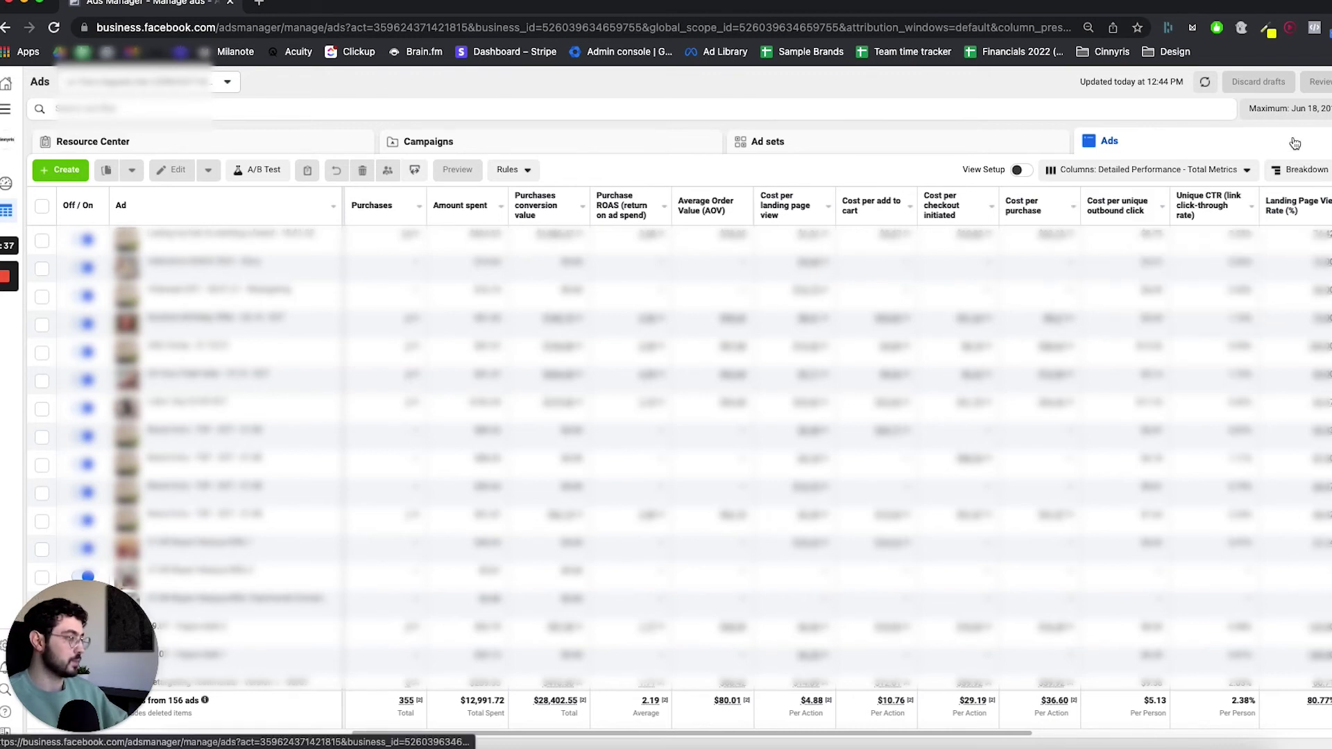
pyautogui.hscroll(5, 1285, 199)
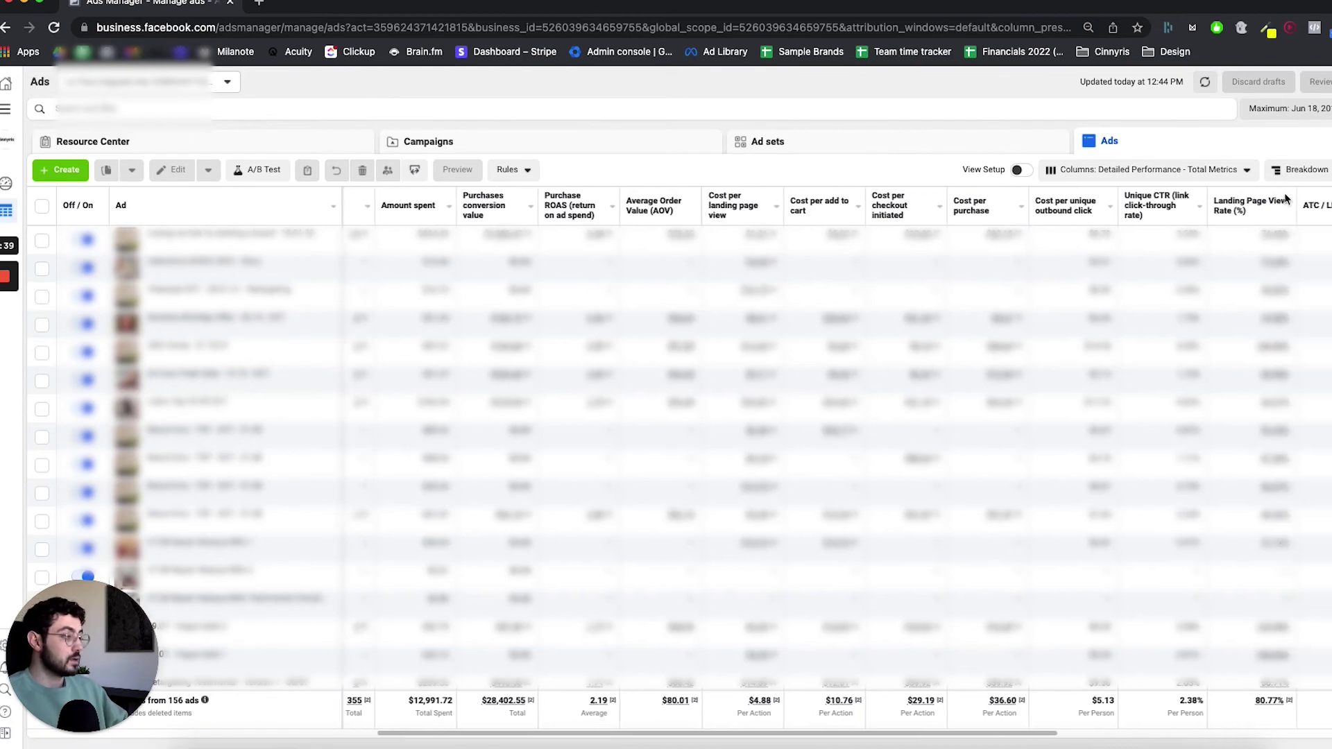
pyautogui.hscroll(1, 1285, 199)
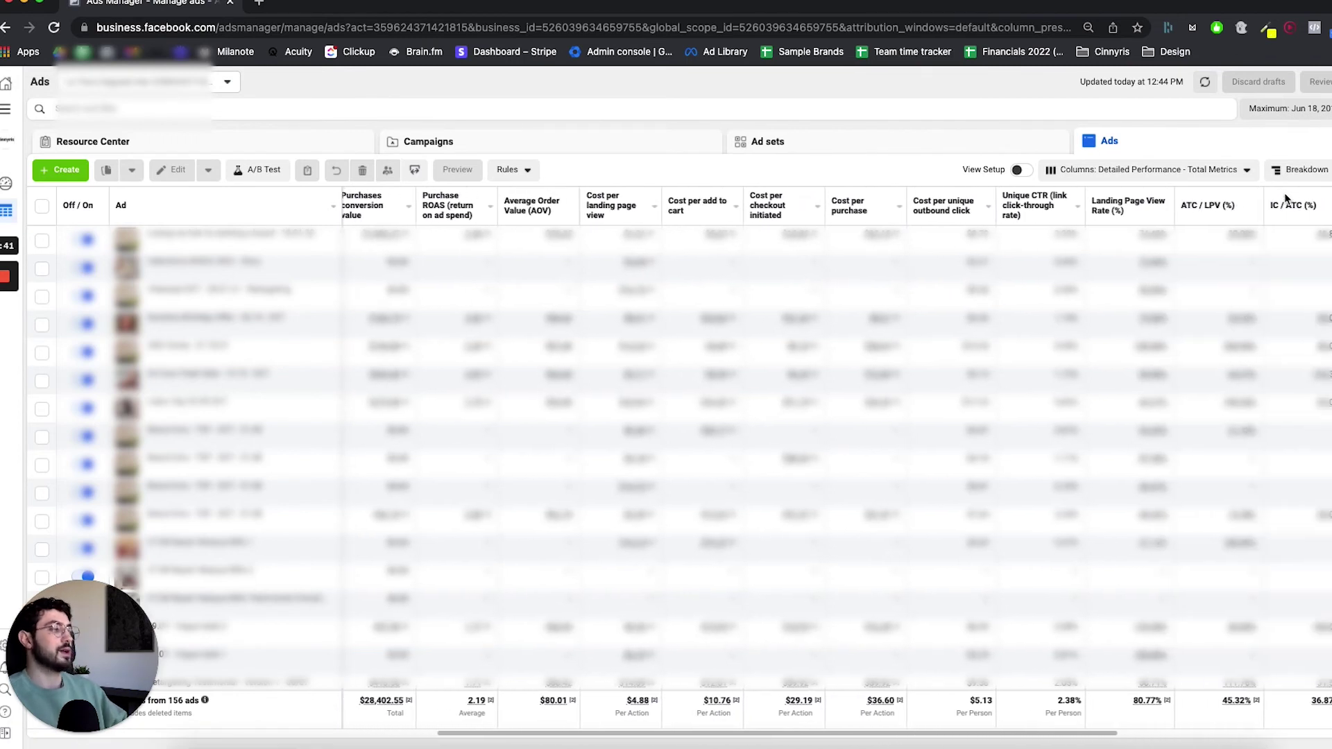
pyautogui.hscroll(3, 1286, 199)
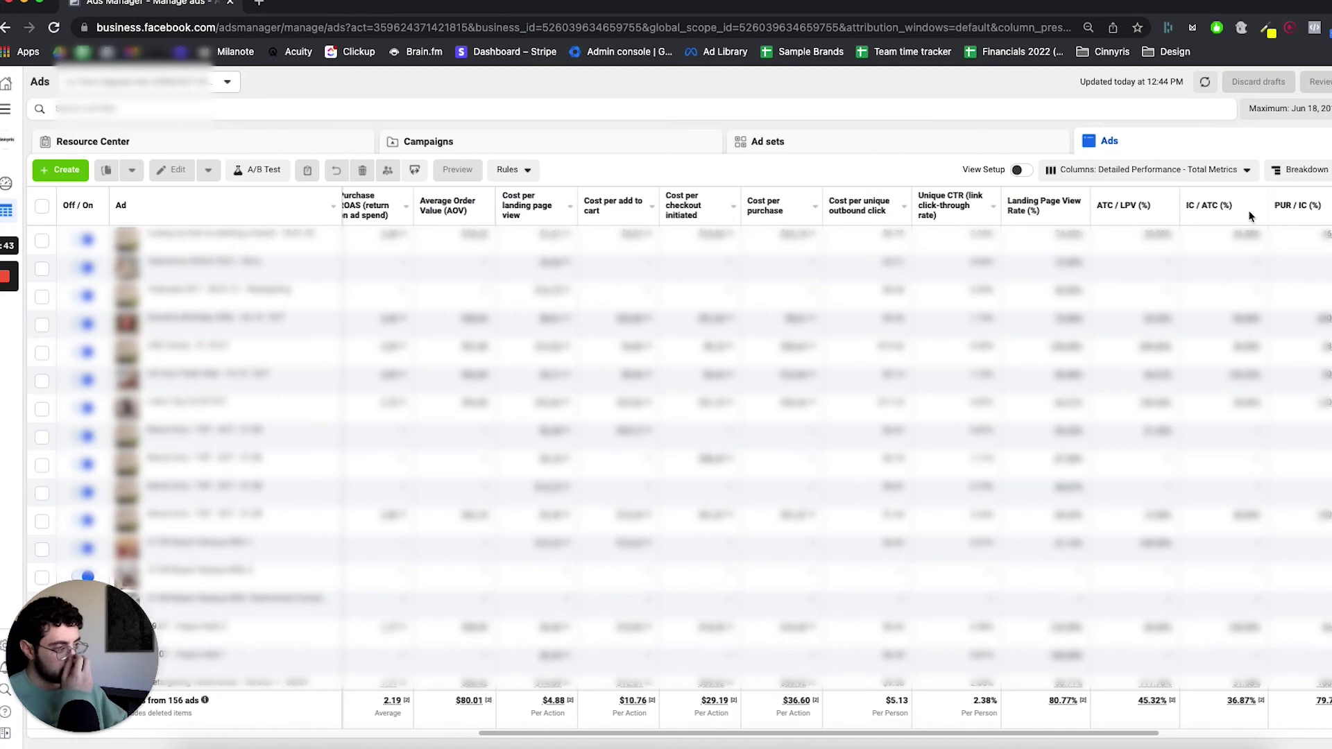
pyautogui.hscroll(4, 1251, 216)
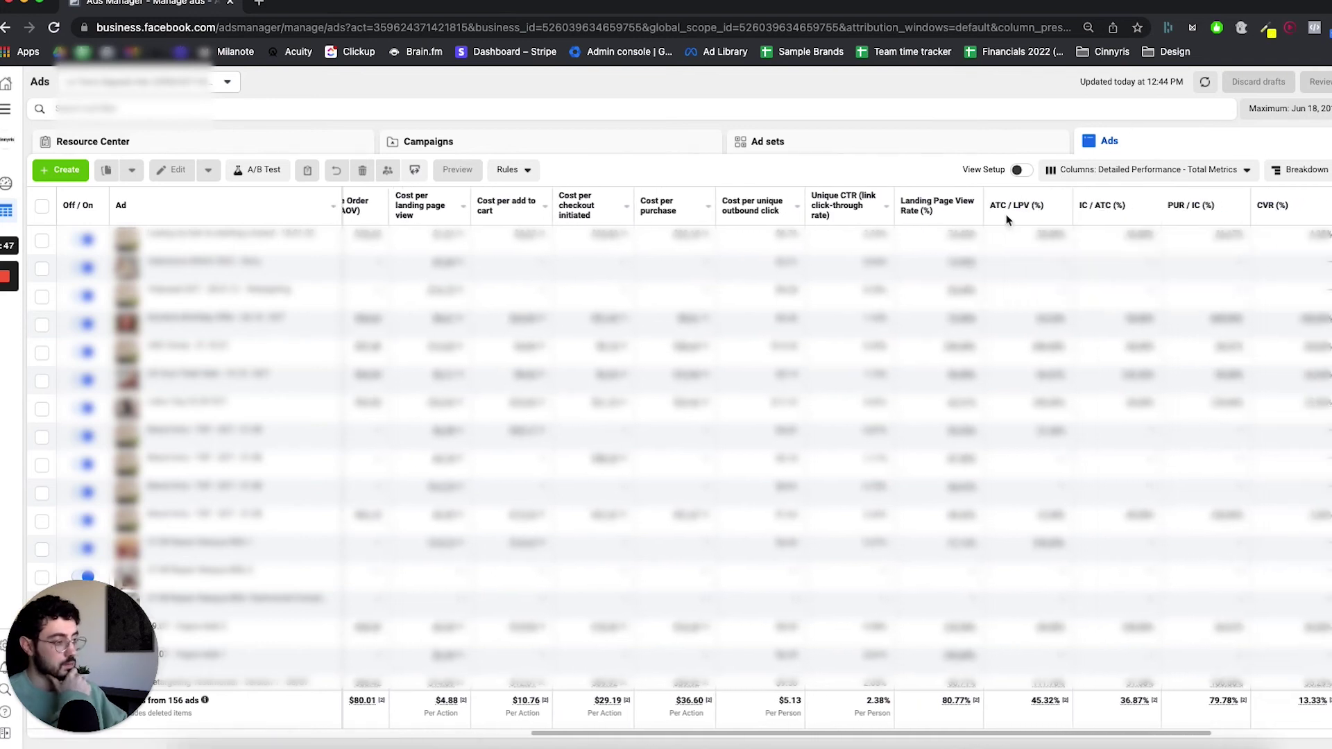
# Read the definitions of the custom ATC / LPV, IC / ATC and PUR / IC metrics, and view the list of column presets
pyautogui.moveTo(1018, 211)
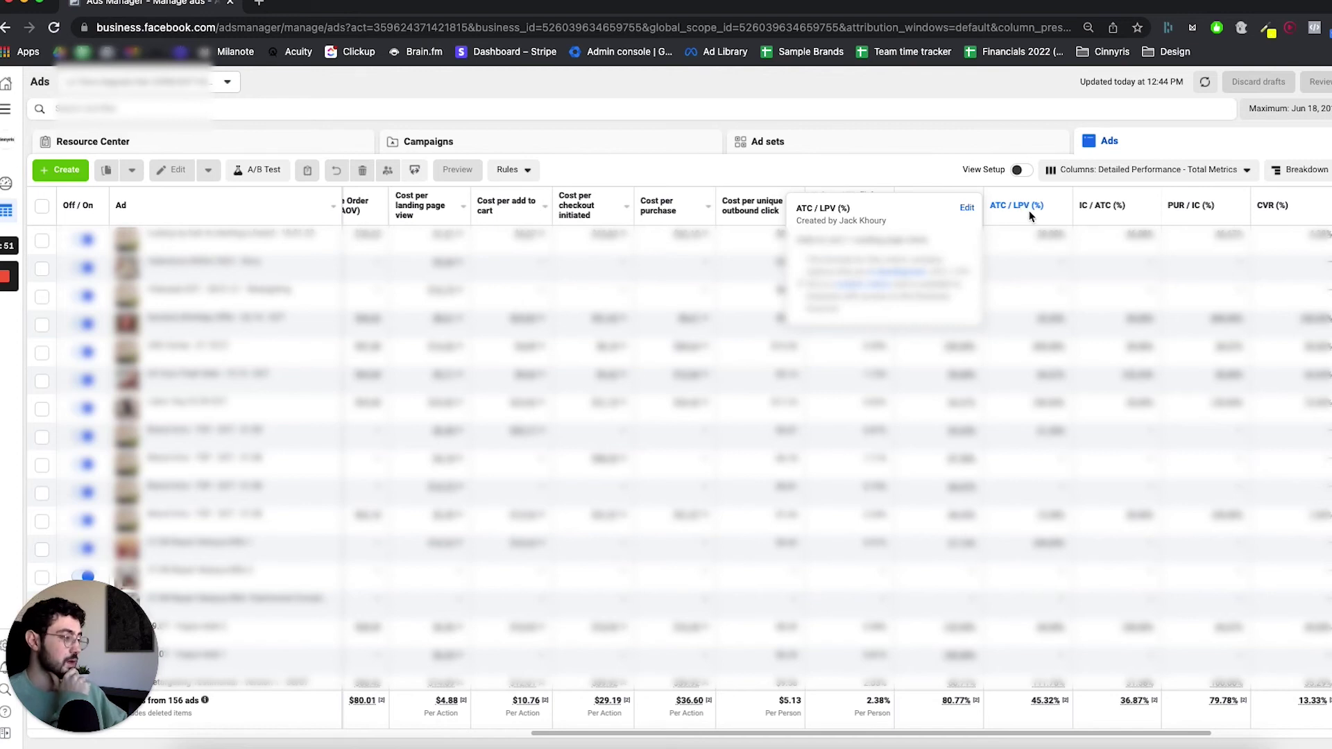
pyautogui.hscroll(2, 1071, 221)
pyautogui.hscroll(1, 1071, 216)
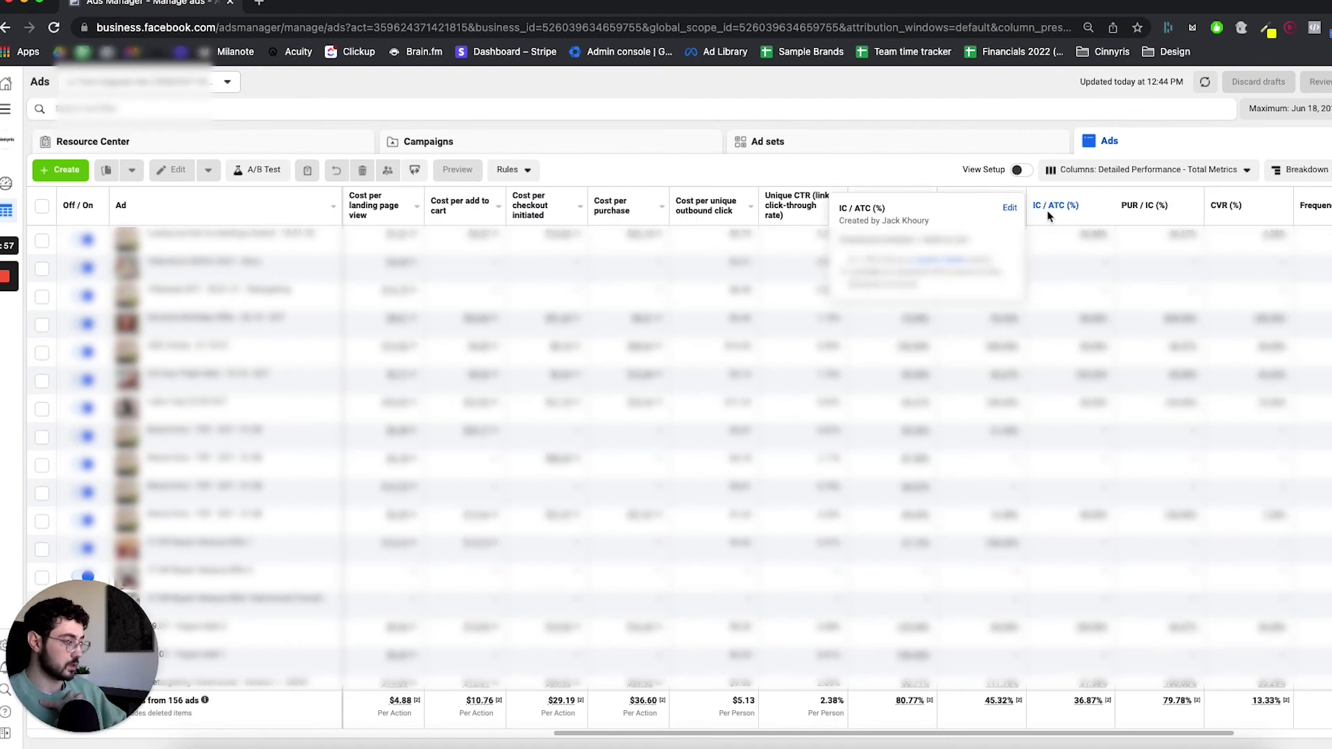
pyautogui.hscroll(1, 1047, 210)
pyautogui.moveTo(1129, 208)
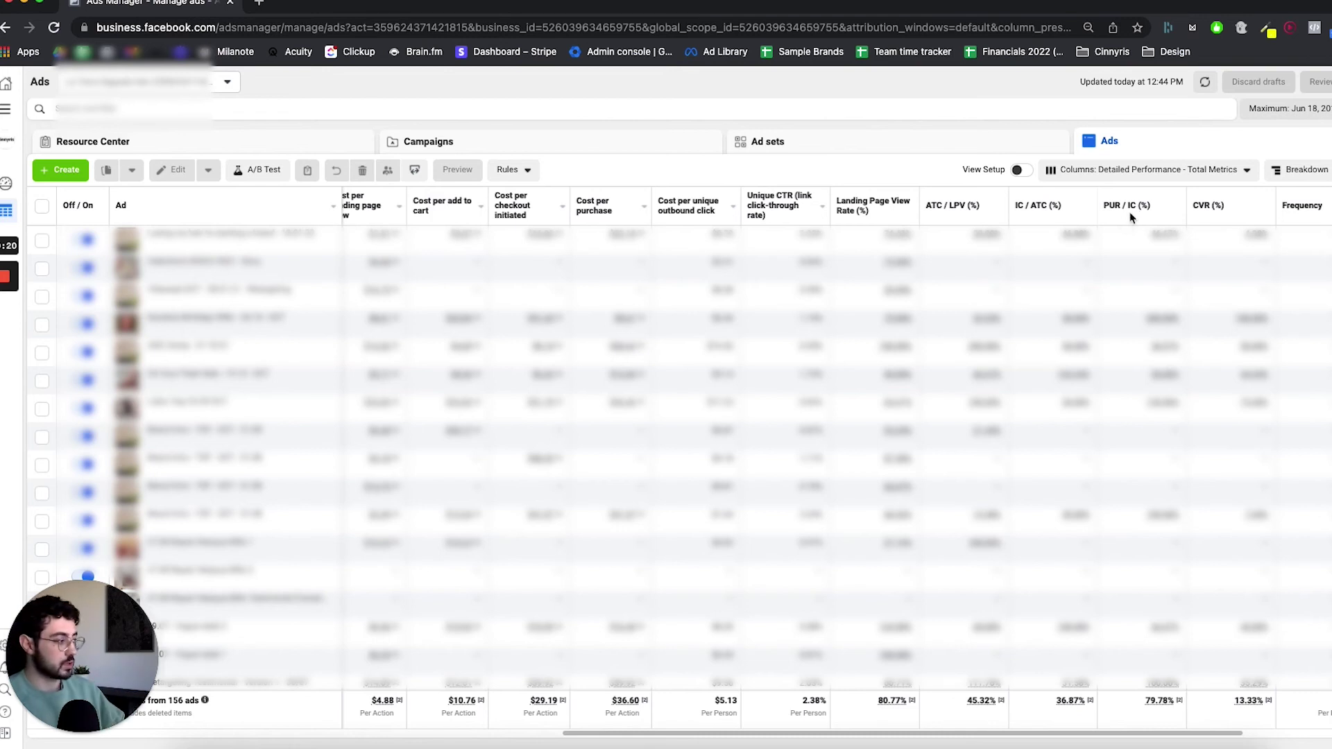
pyautogui.moveTo(1131, 208)
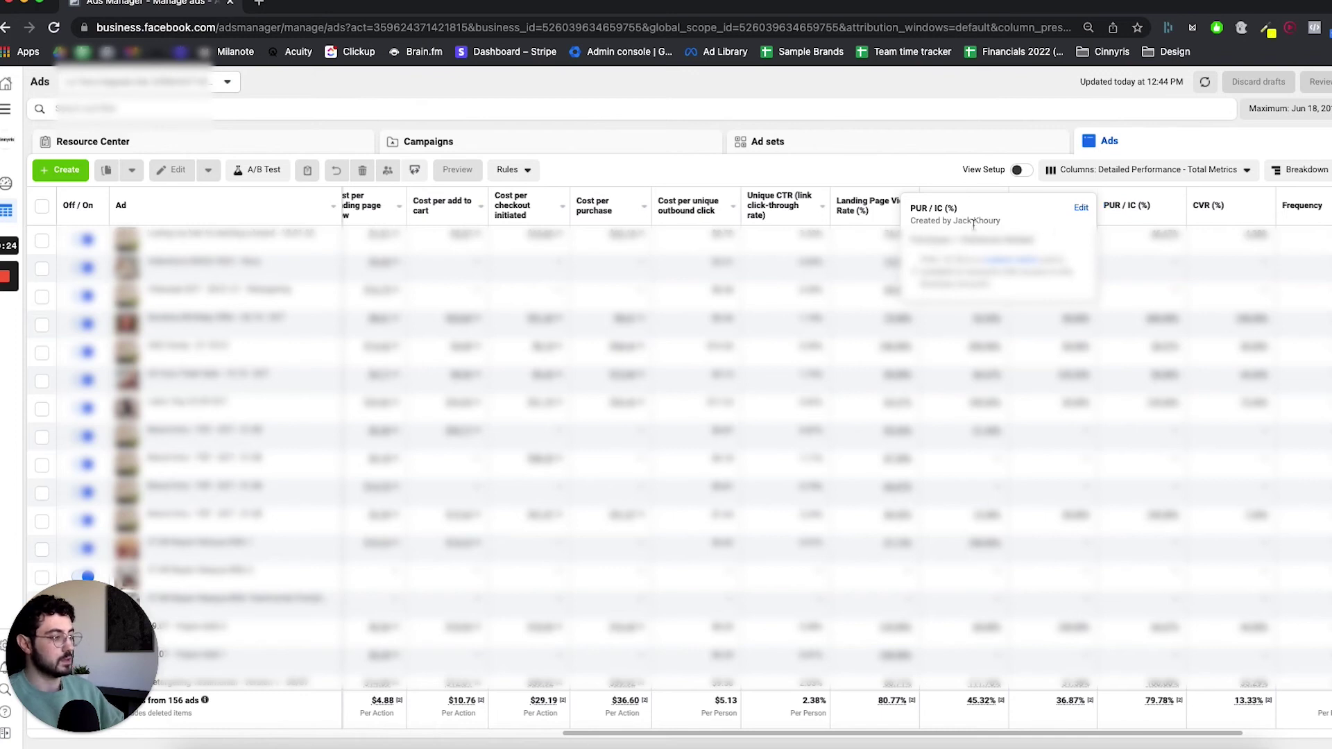
pyautogui.click(1159, 171)
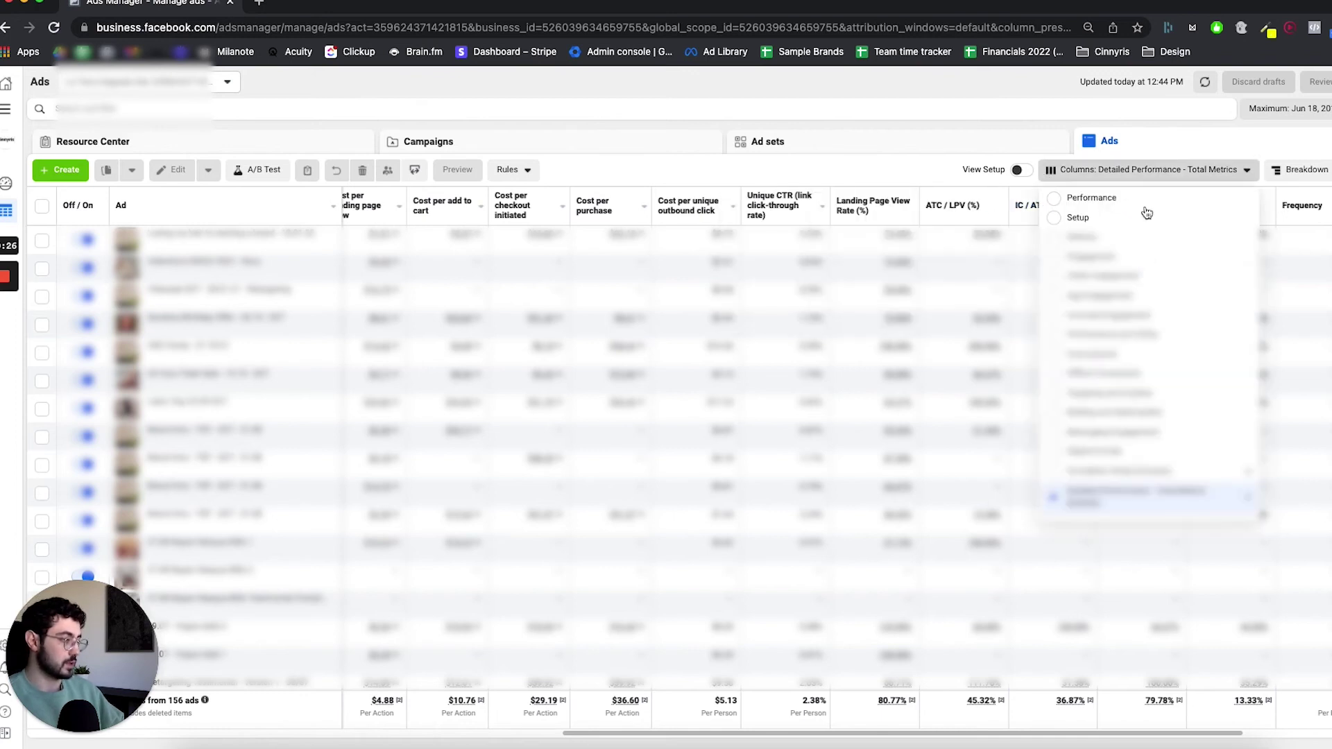
pyautogui.click(1197, 170)
# Examine the CVR and frequency columns, reading the definition of frequency
pyautogui.hscroll(2, 1151, 217)
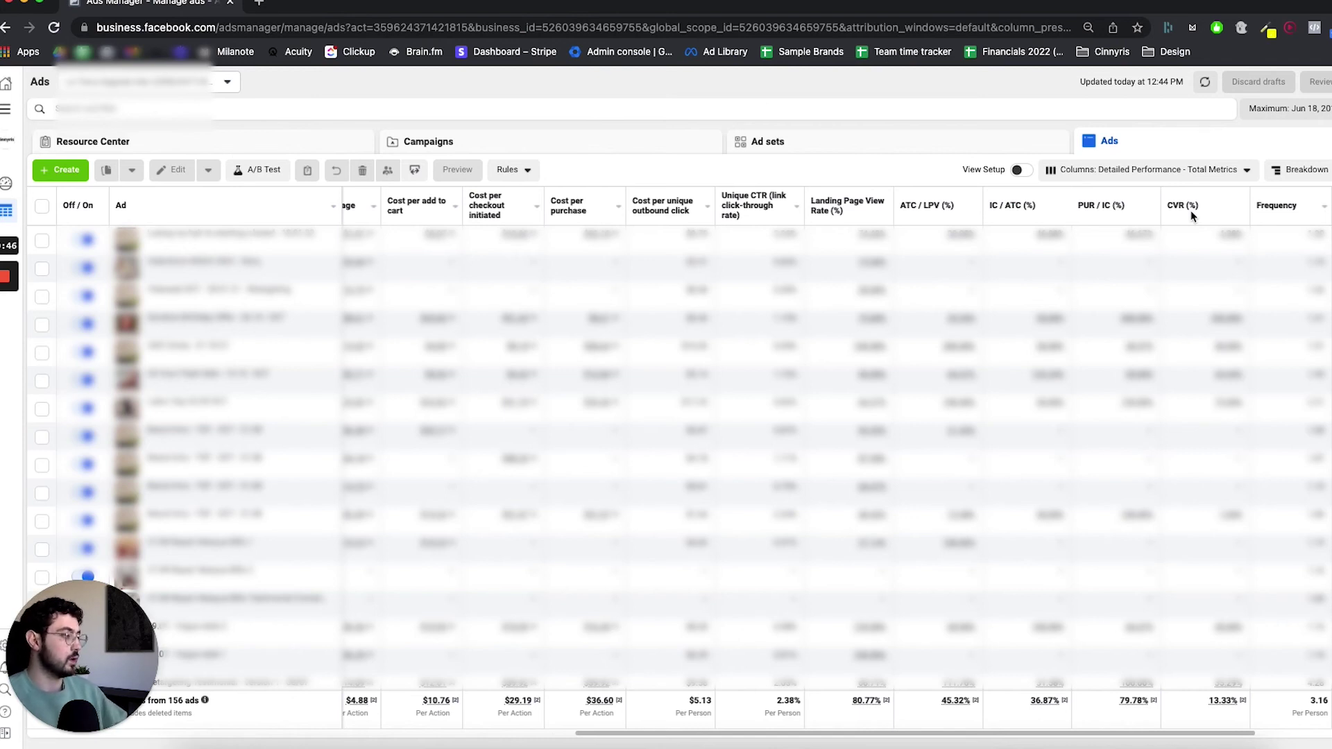
pyautogui.hscroll(3, 1191, 210)
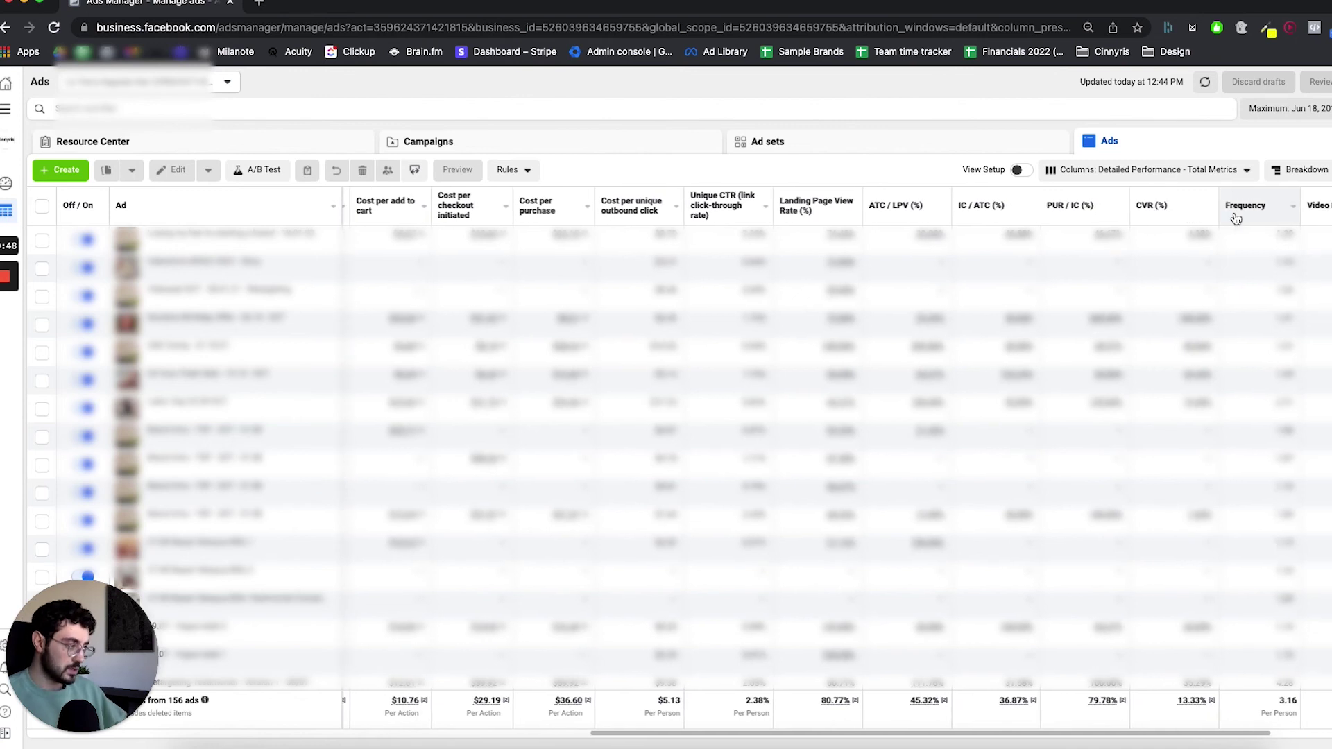
pyautogui.hscroll(1, 1236, 218)
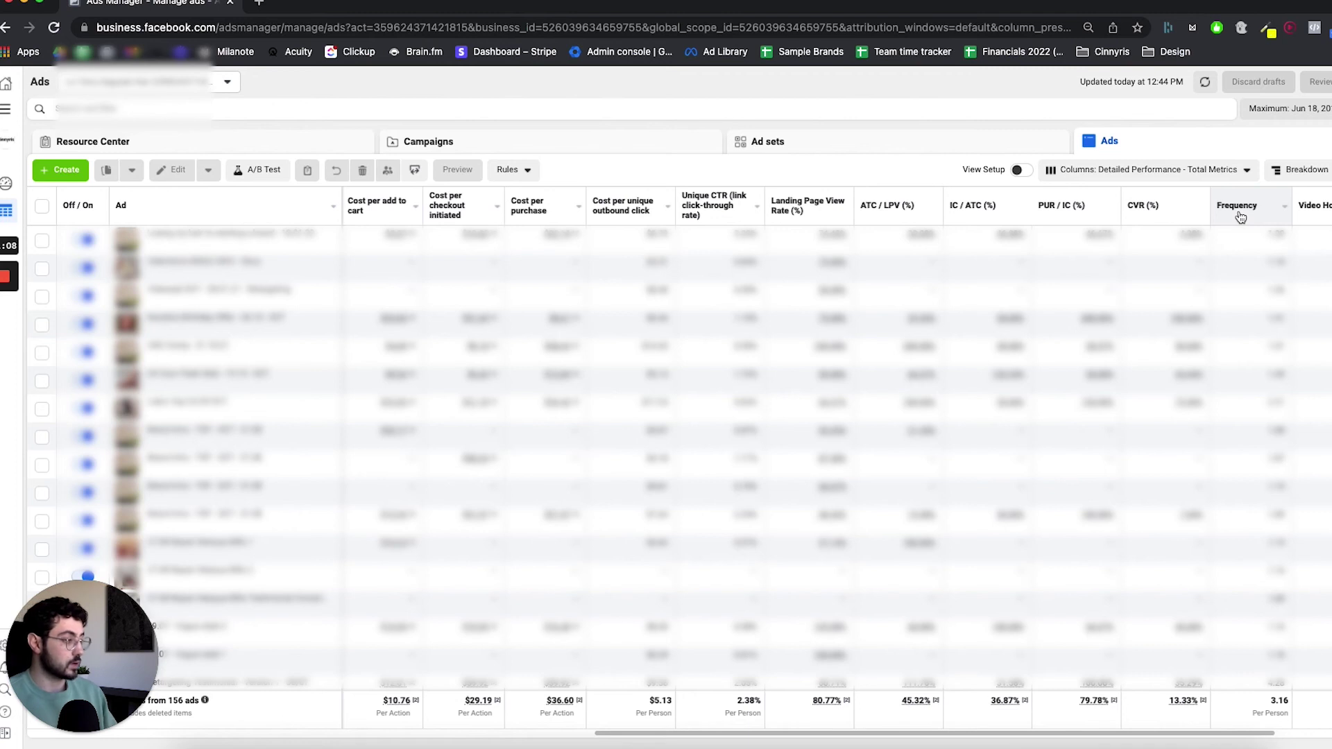
pyautogui.moveTo(1240, 215)
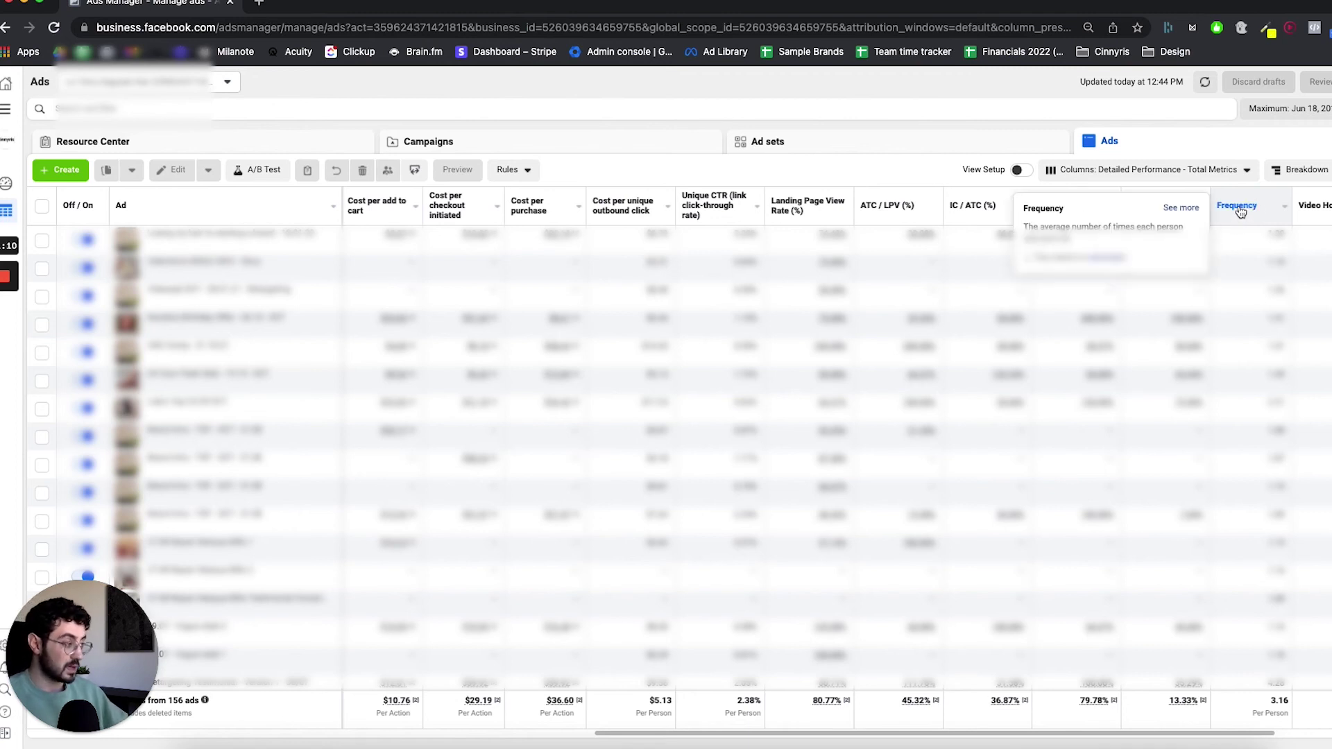
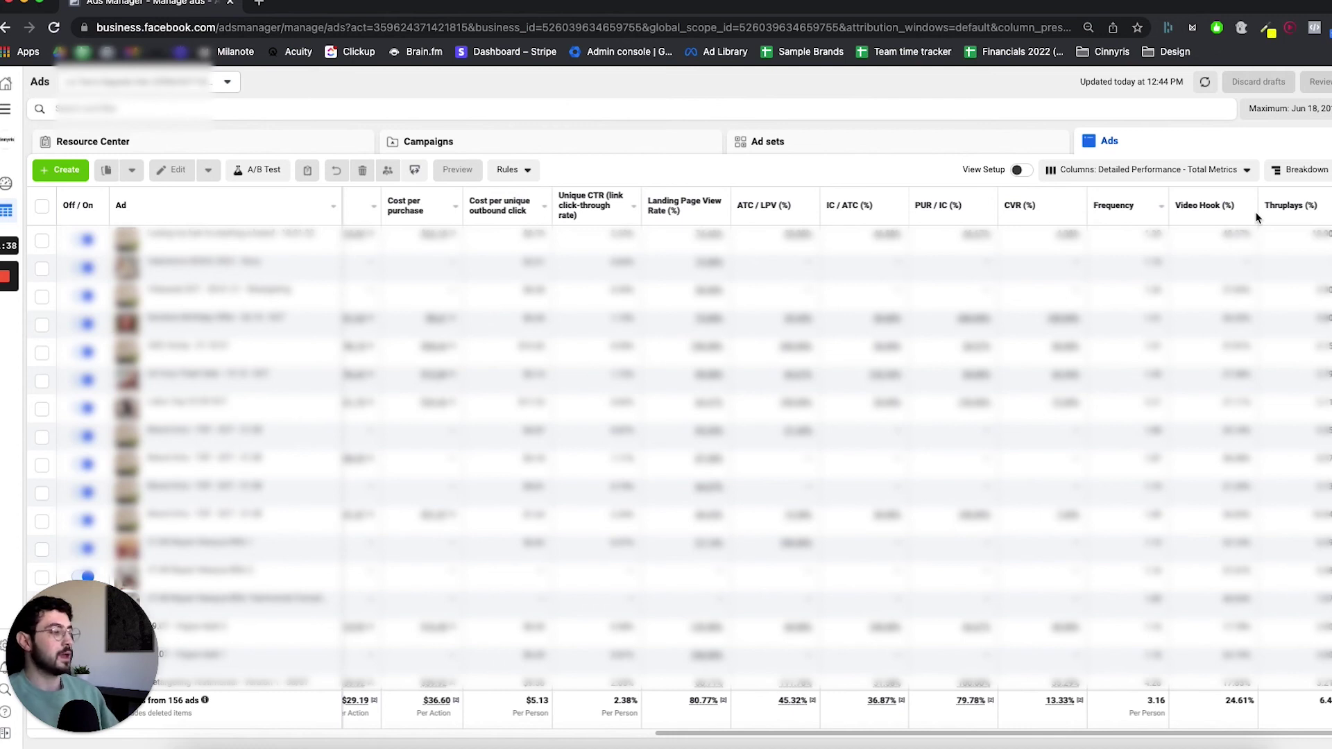
# Read the definitions of the custom Thruplays (%) and Video Hook (%) metrics, and bring the CPM column into view
pyautogui.moveTo(1313, 209)
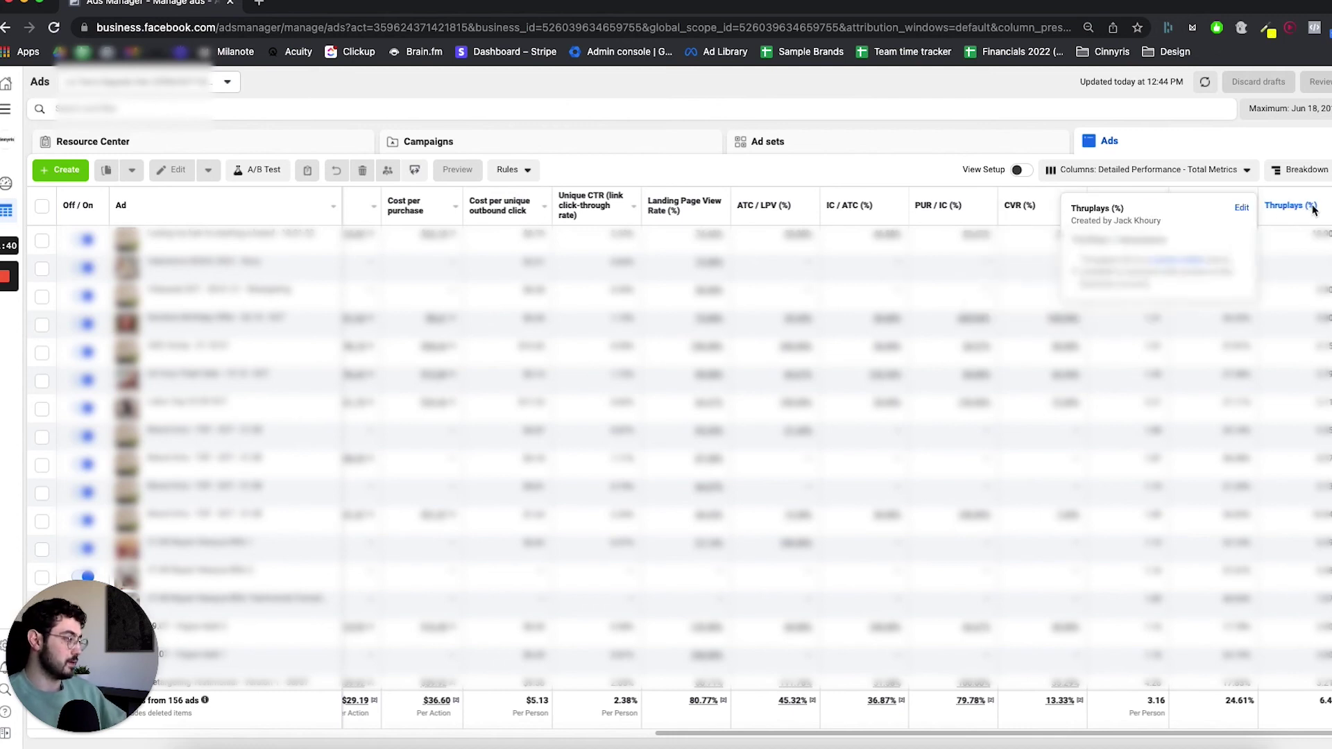
pyautogui.moveTo(1186, 210)
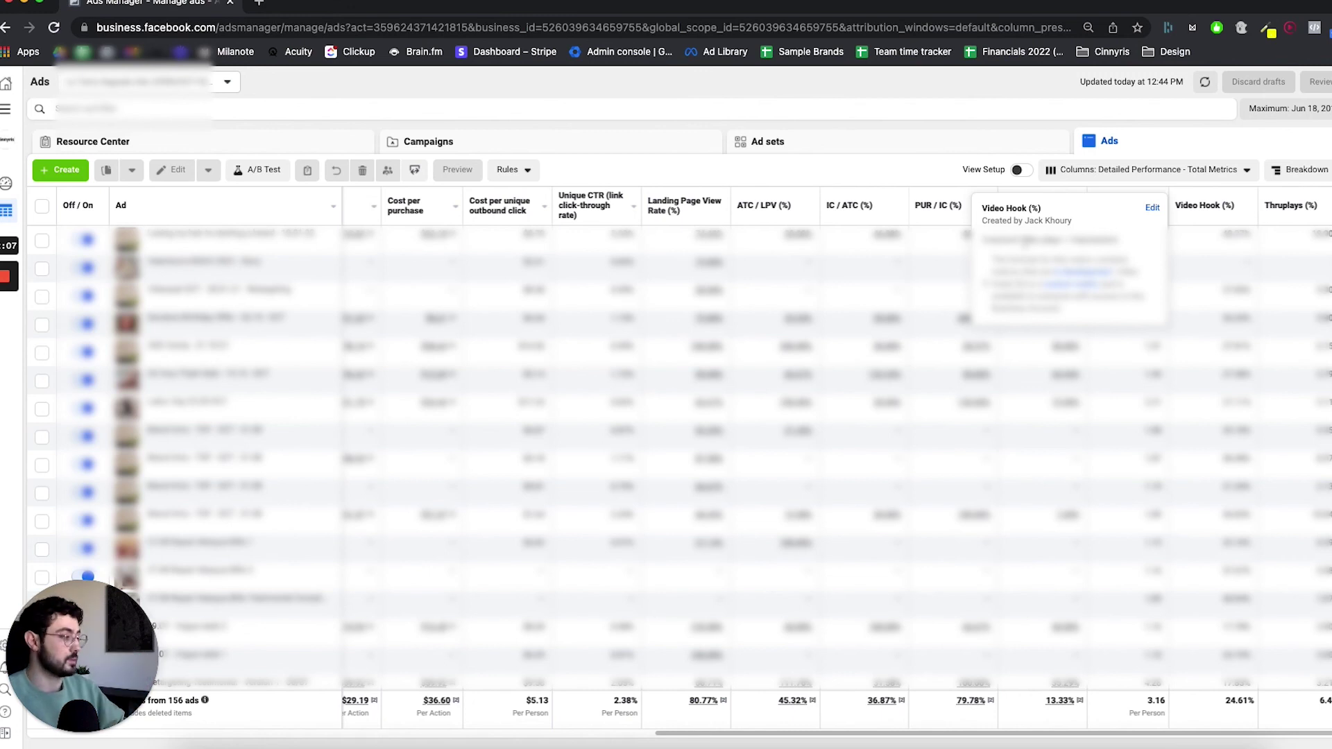
pyautogui.moveTo(1270, 203)
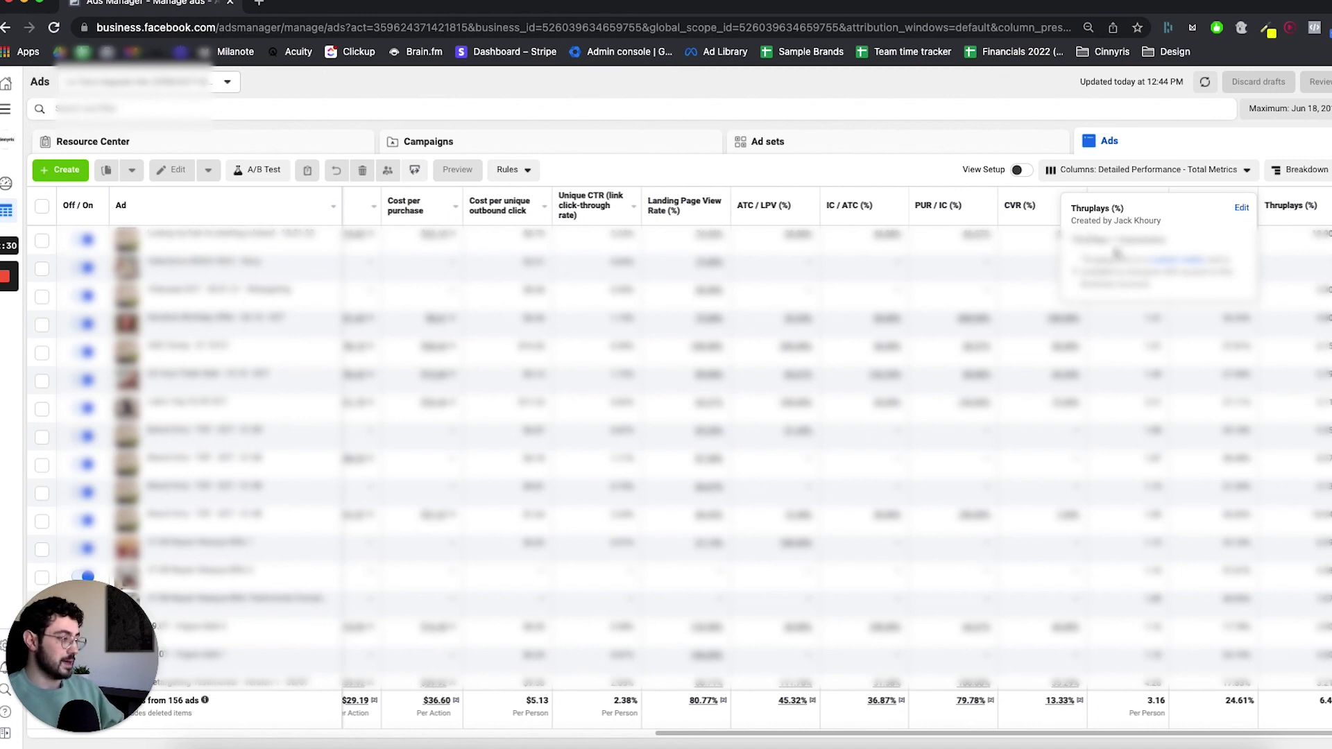
pyautogui.hscroll(3, 1280, 208)
pyautogui.hscroll(3, 1282, 223)
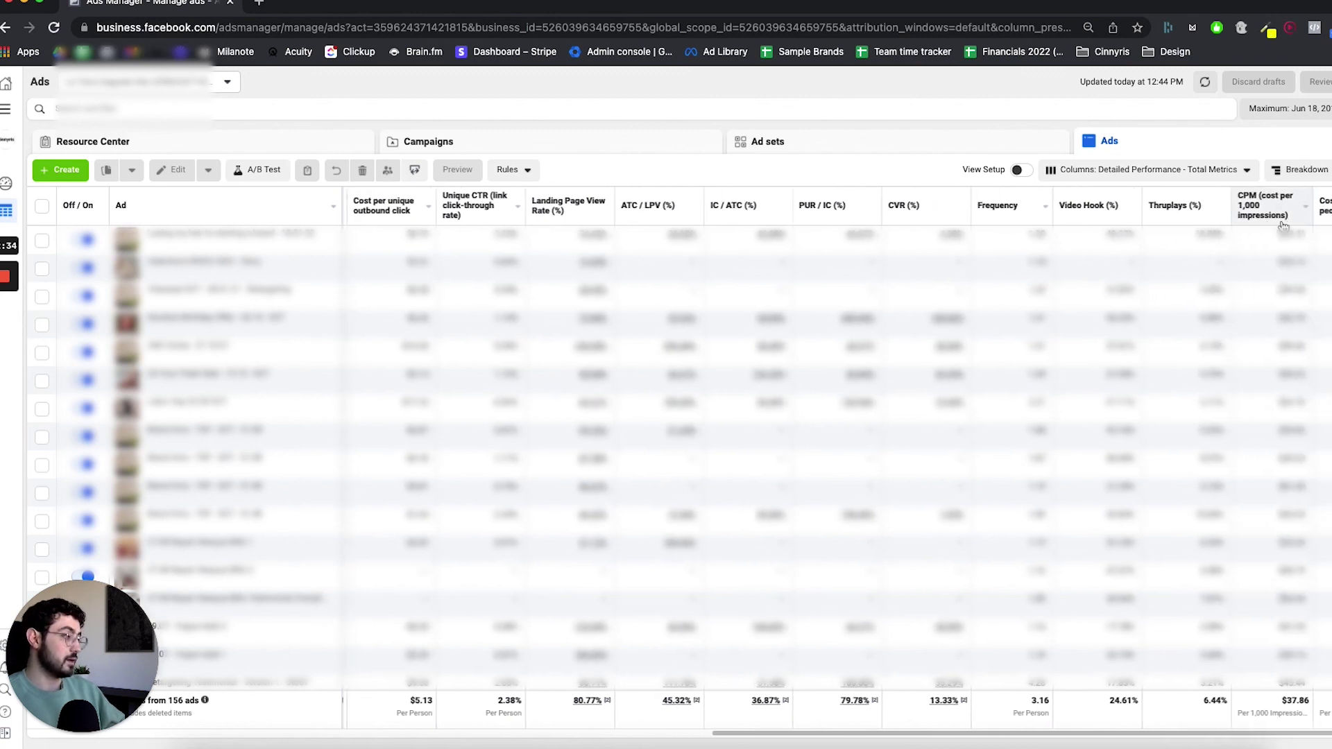